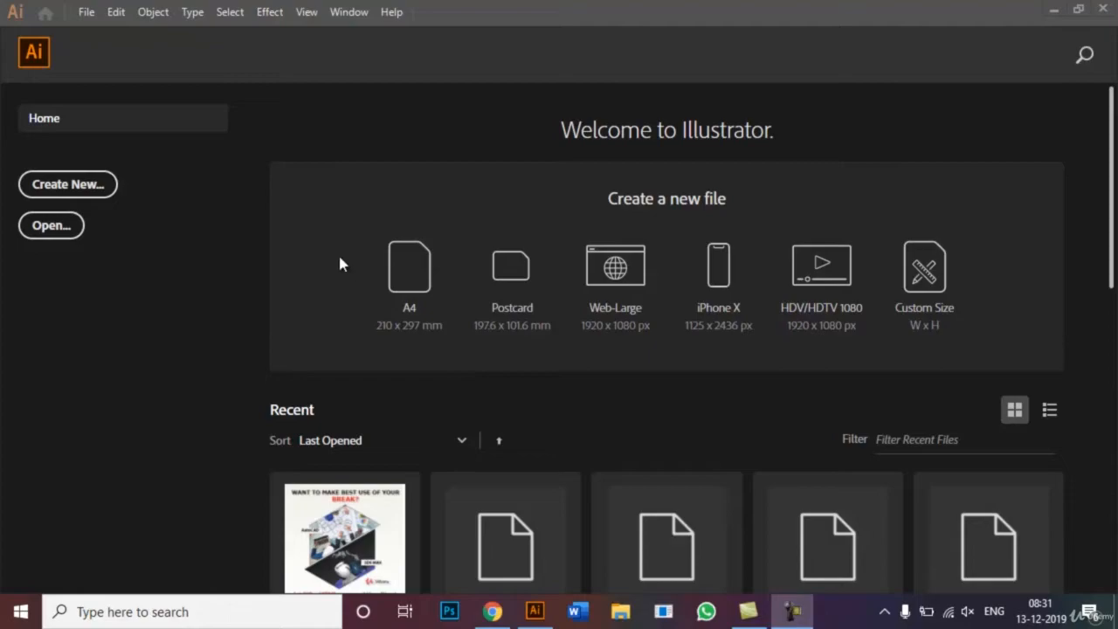
- Create a new portrait A4 document, 210 x 297 mm, named Feather Tool
left_click(95, 183)
left_click(95, 183)
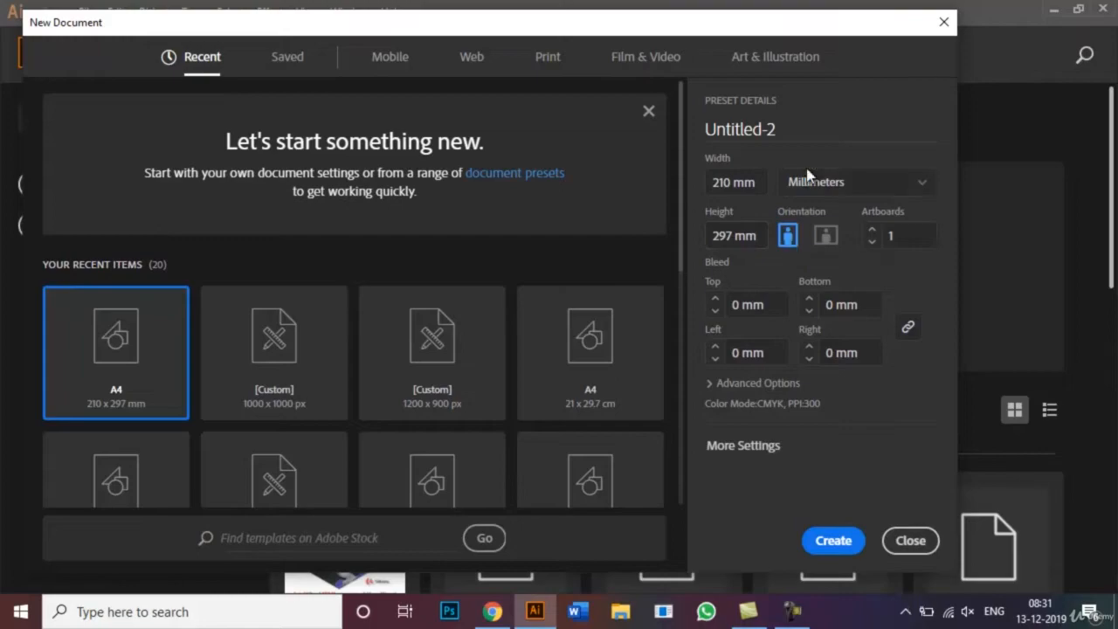
left_click(785, 127)
left_click_drag(785, 126, 688, 127)
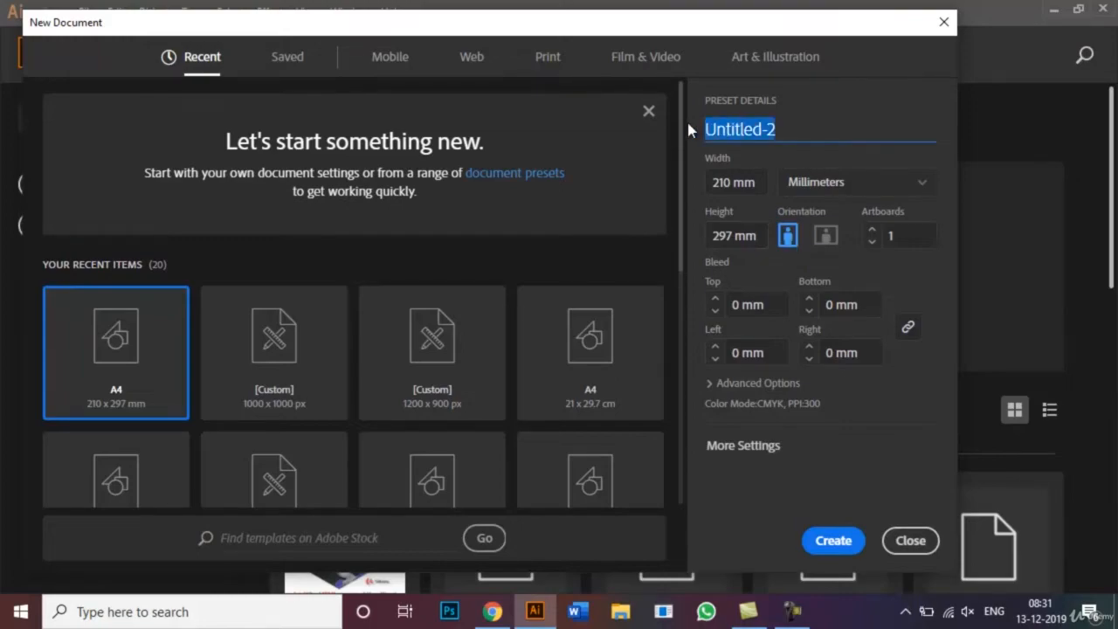
key("BackSpace")
type("Fe")
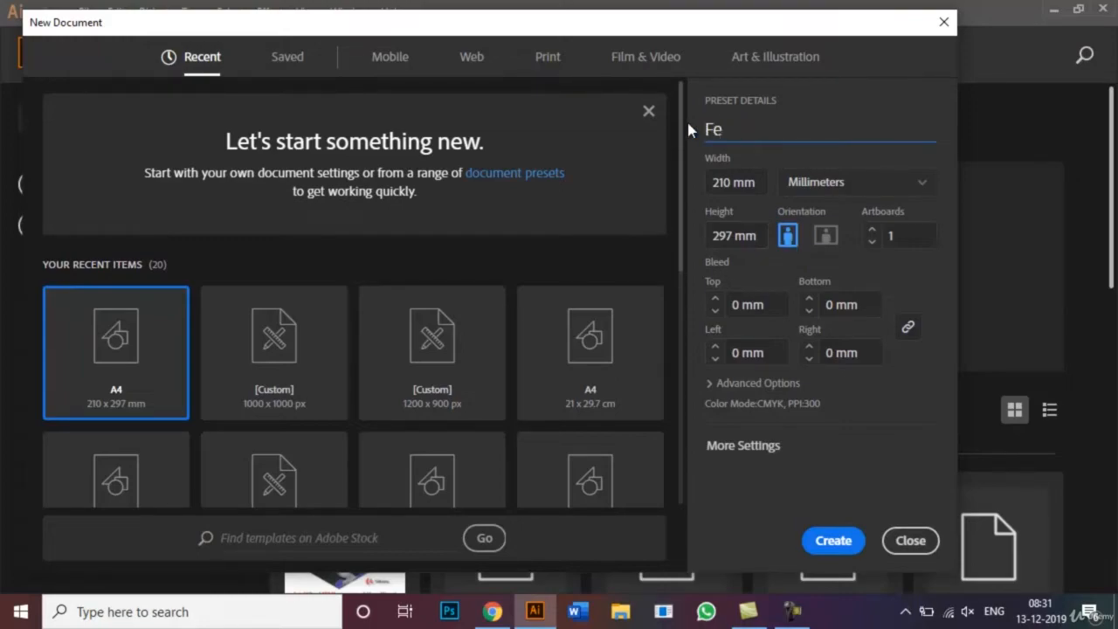
type("ather Tool")
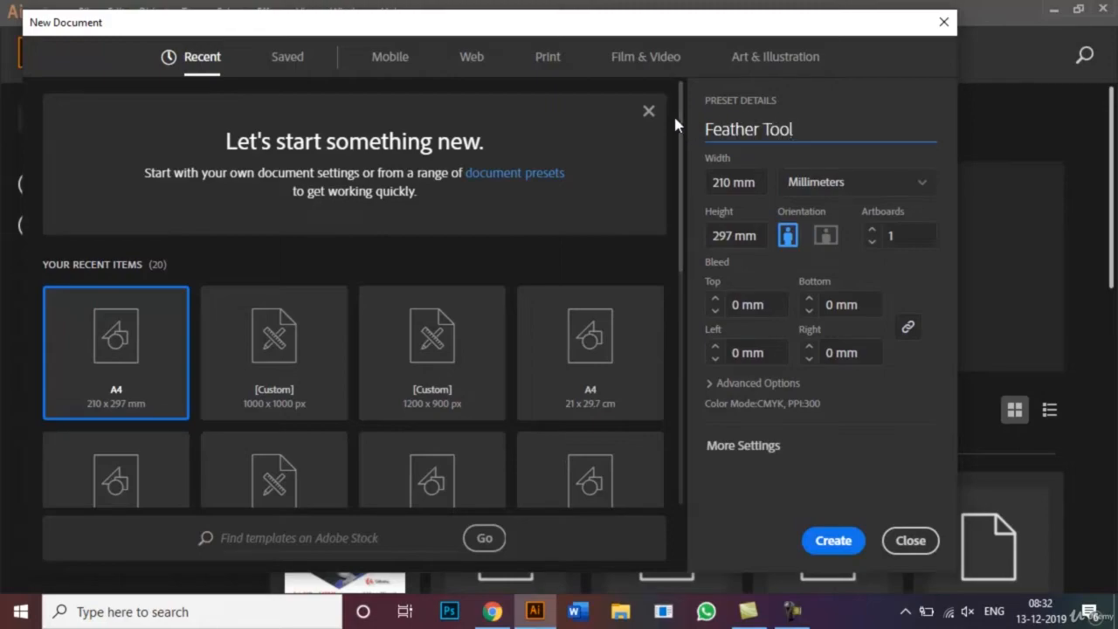
mouse_move(681, 122)
left_mouse_down()
mouse_move(684, 260)
mouse_move(681, 134)
left_mouse_up()
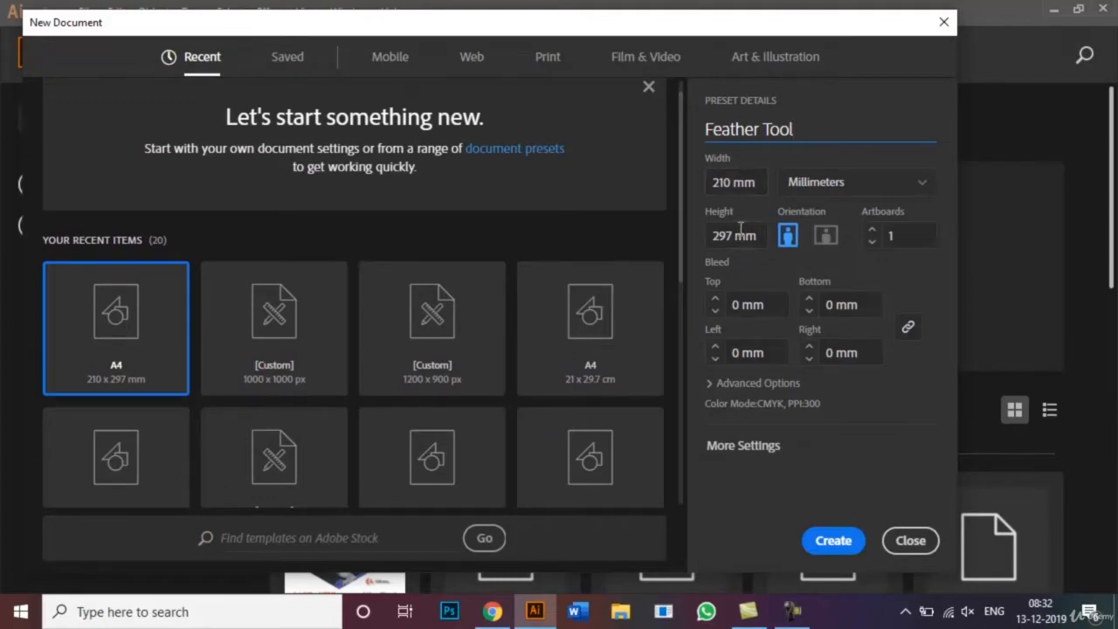
left_click(846, 538)
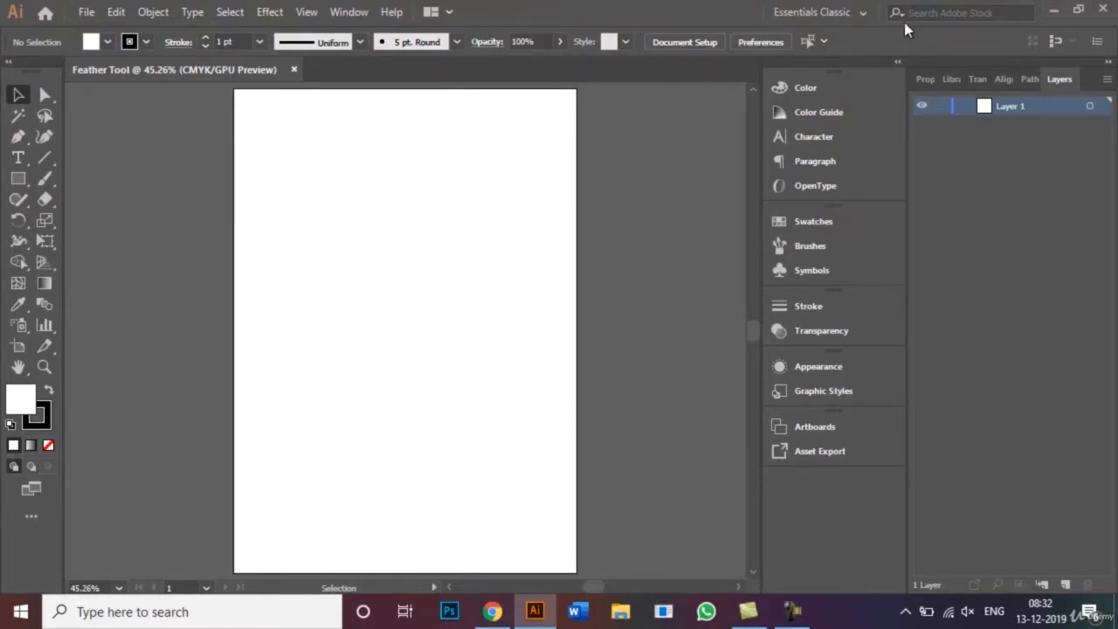
left_click(860, 15)
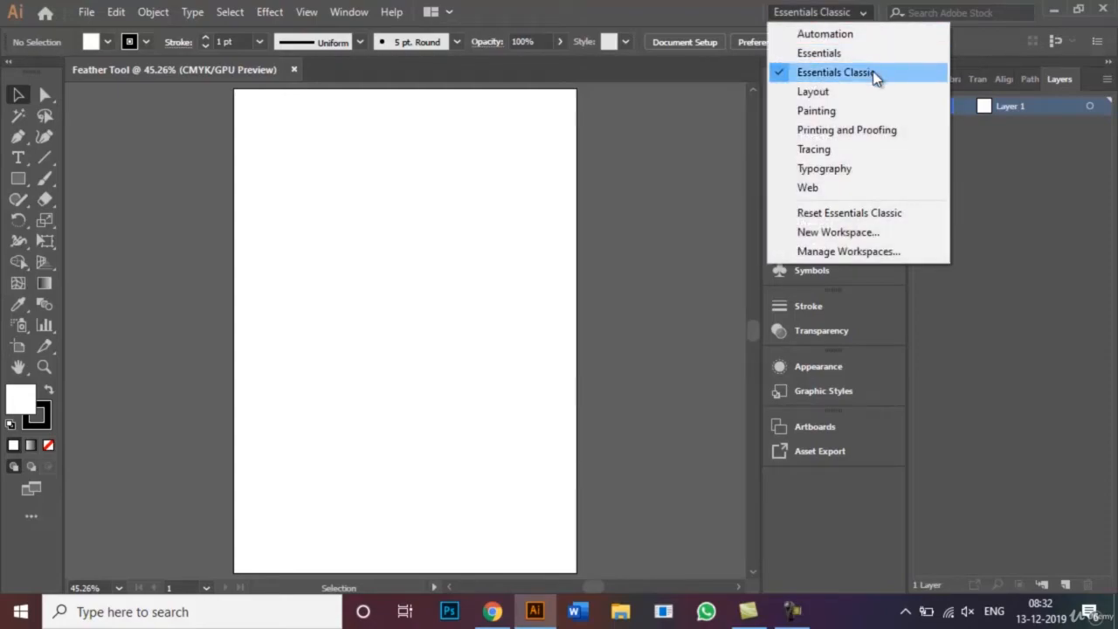
left_click(846, 14)
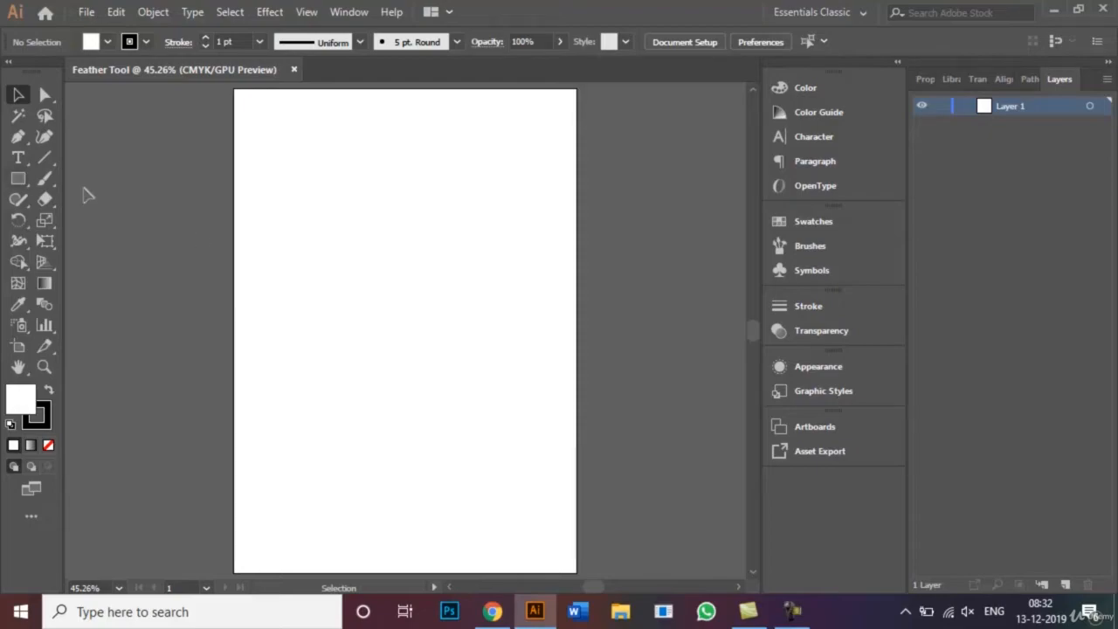
- Draw a wide rectangle across the upper part of the artboard and fill it with dark blue
left_click(19, 180)
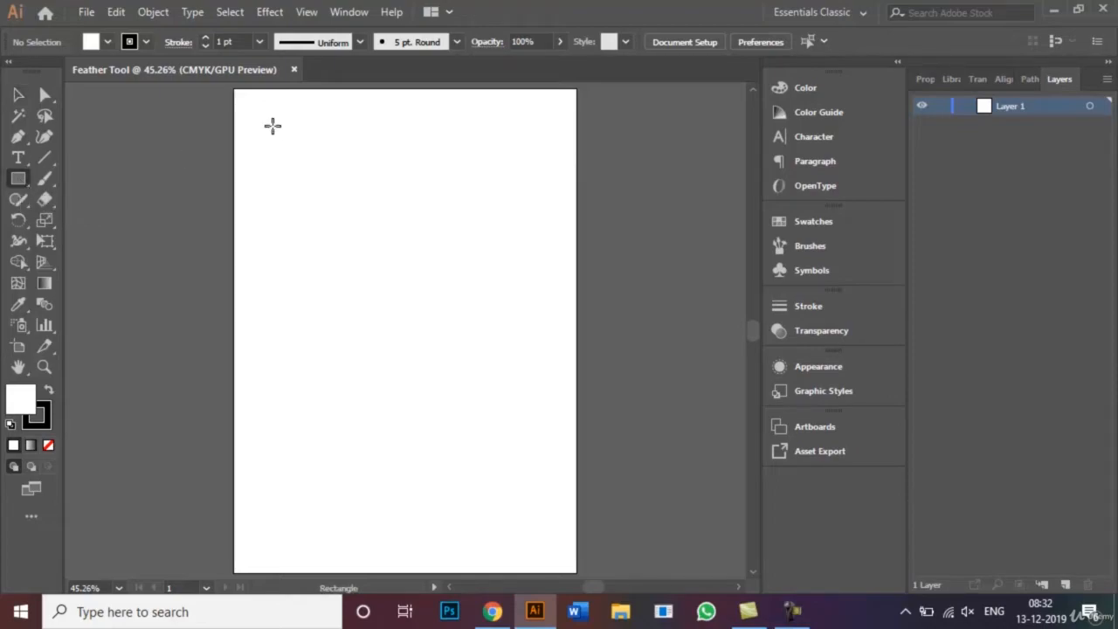
left_click_drag(272, 126, 543, 297)
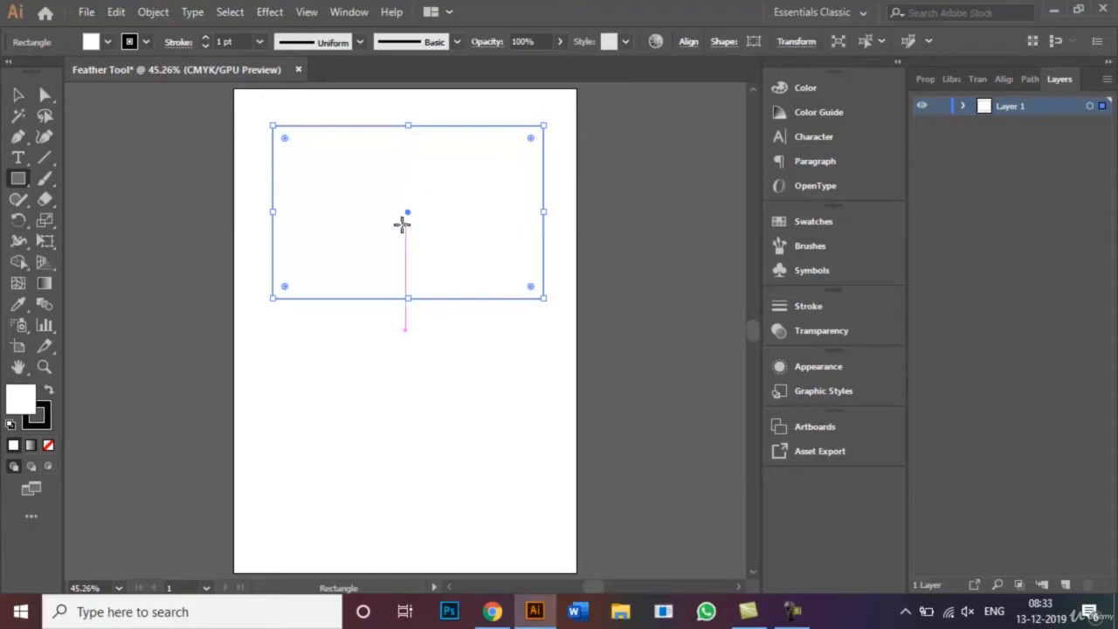
left_click(107, 42)
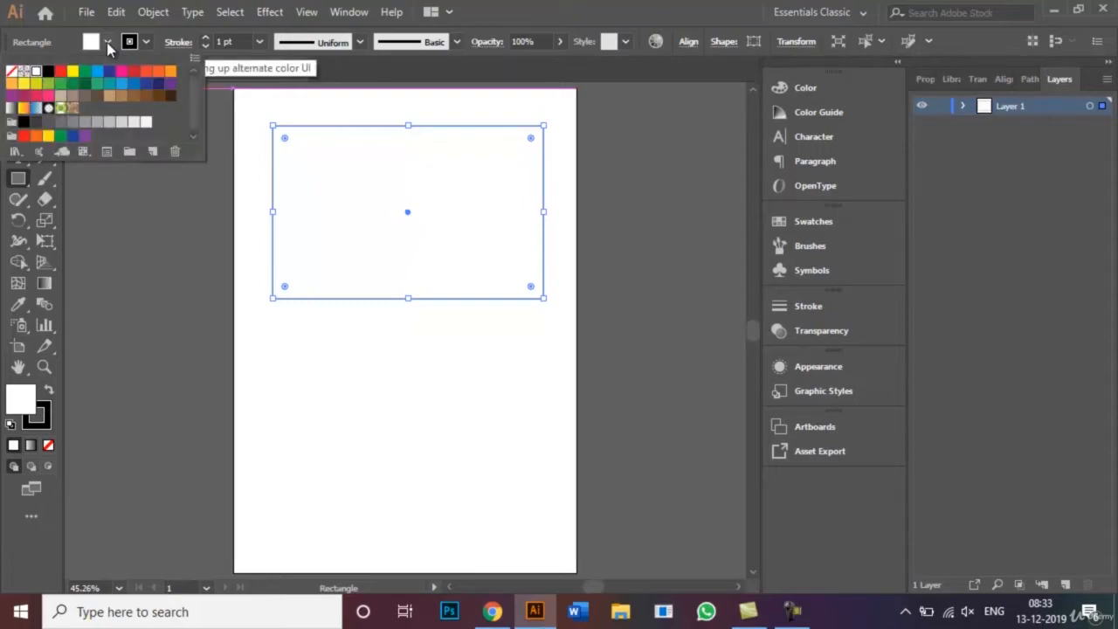
left_click(108, 70)
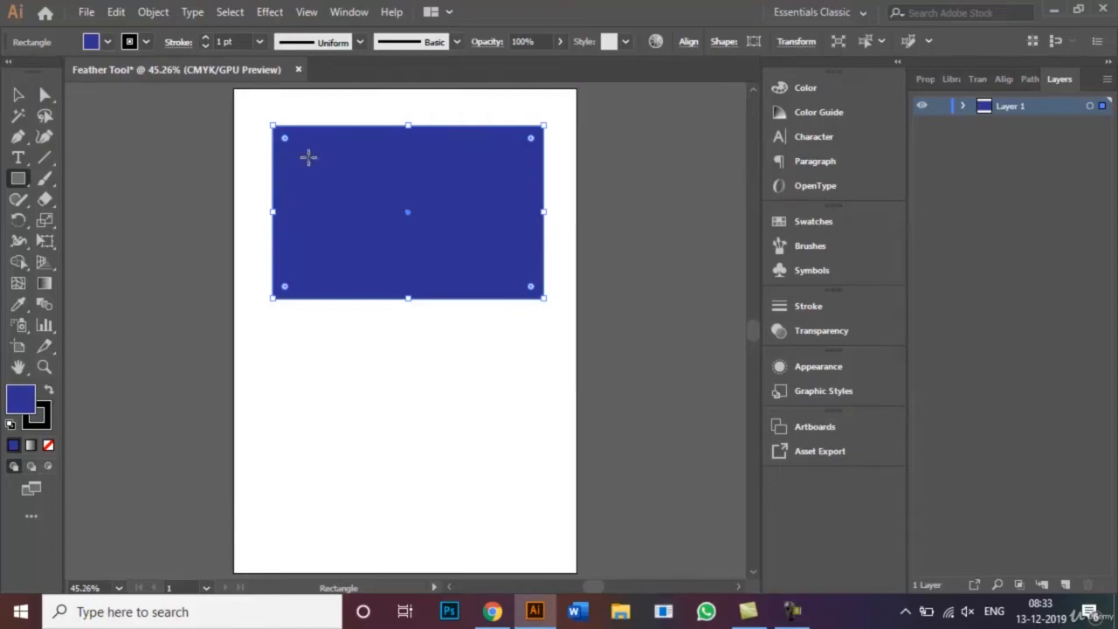
- Draw a smaller rectangle centred inside the blue one and fill it with yellow
mouse_move(309, 157)
left_mouse_down()
mouse_move(385, 215)
mouse_move(524, 276)
mouse_move(514, 268)
left_mouse_up()
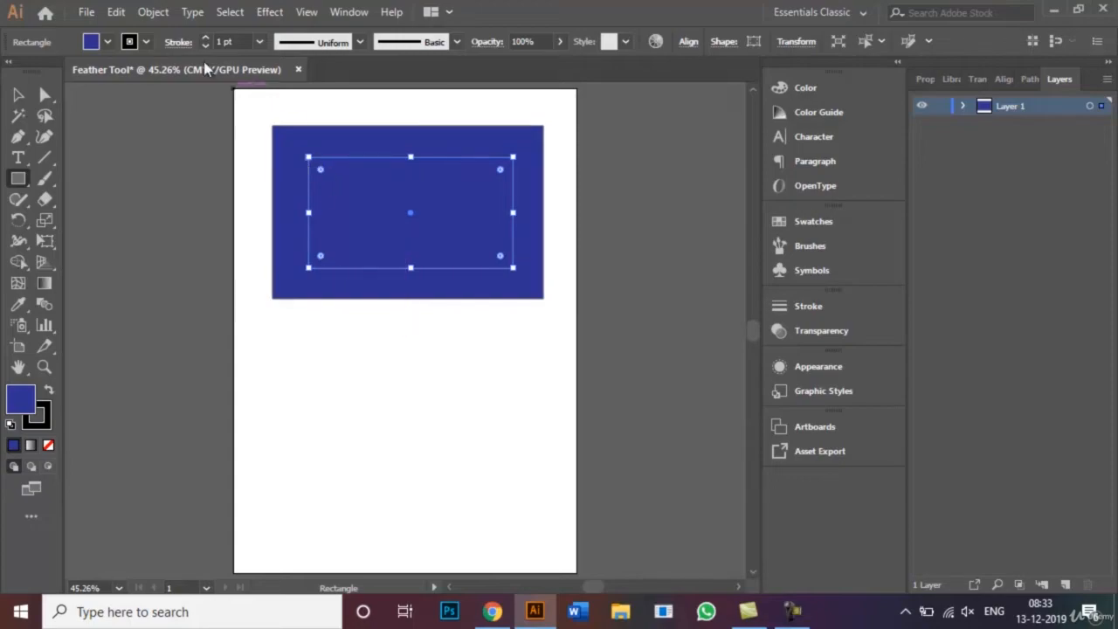
left_click(129, 43)
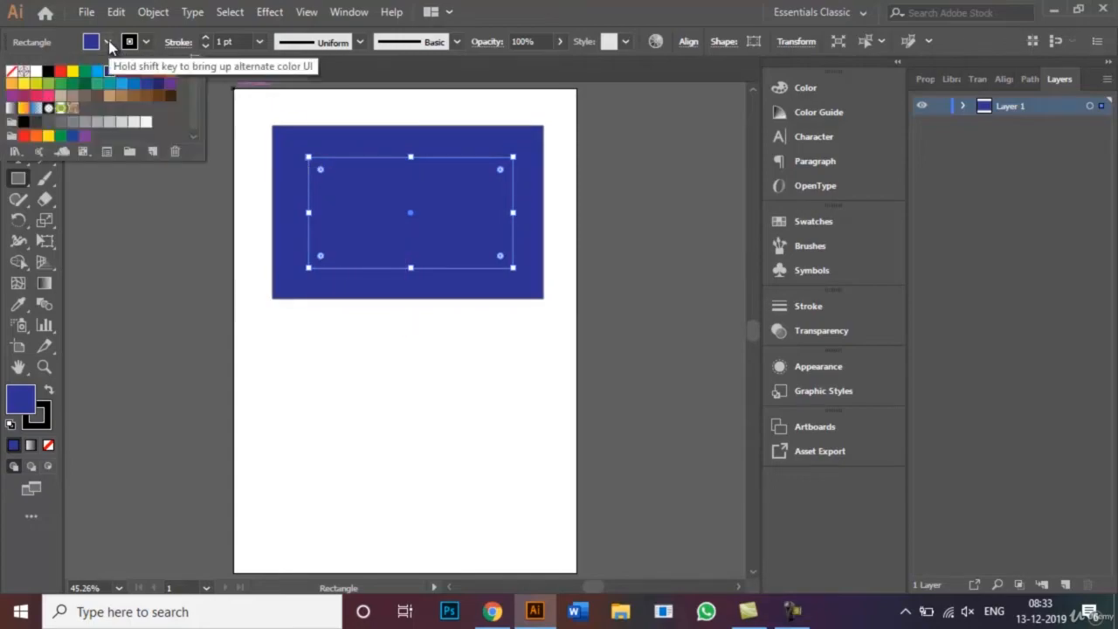
left_click(23, 85)
left_click(159, 233)
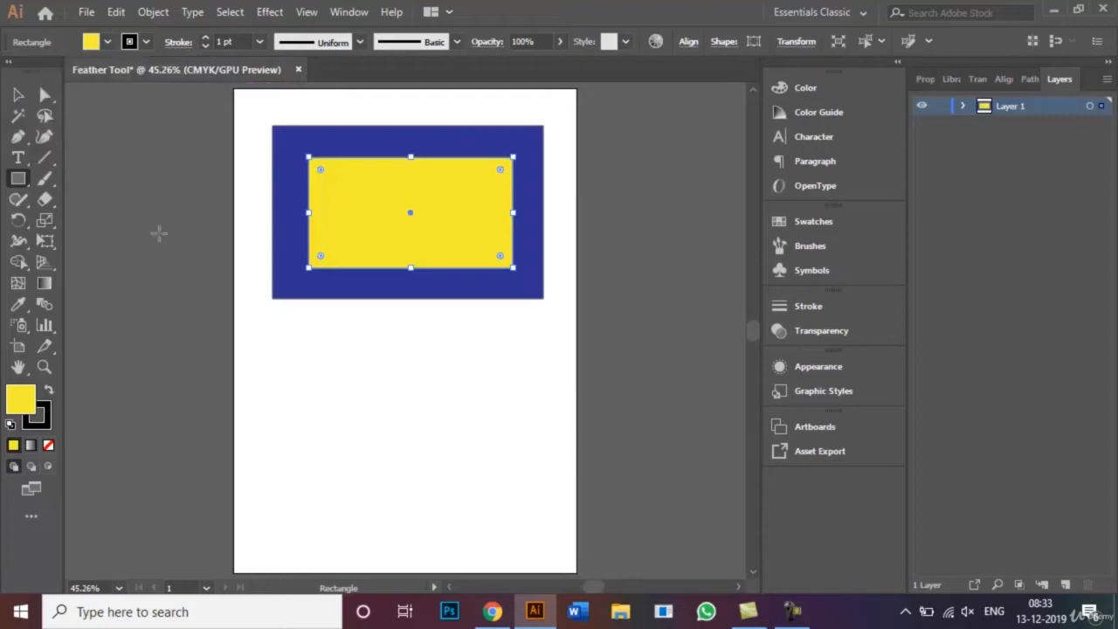
- Apply the Stylize Feather effect with a 6 mm radius to both rectangles, with preview on, and deselect them
left_click(18, 94)
left_click(254, 395)
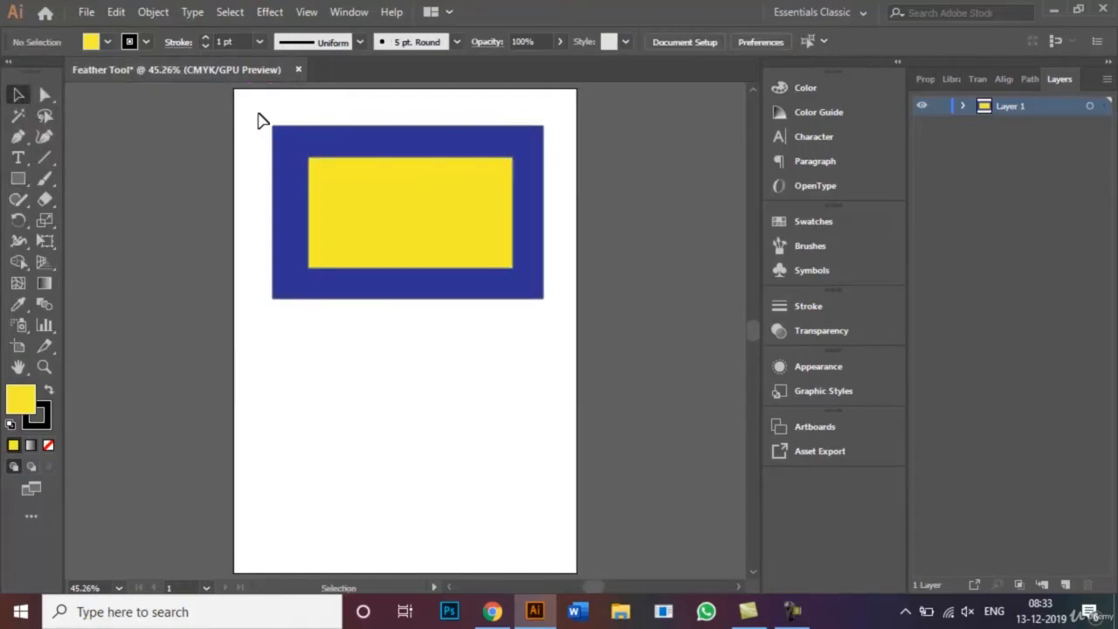
left_click_drag(258, 114, 559, 327)
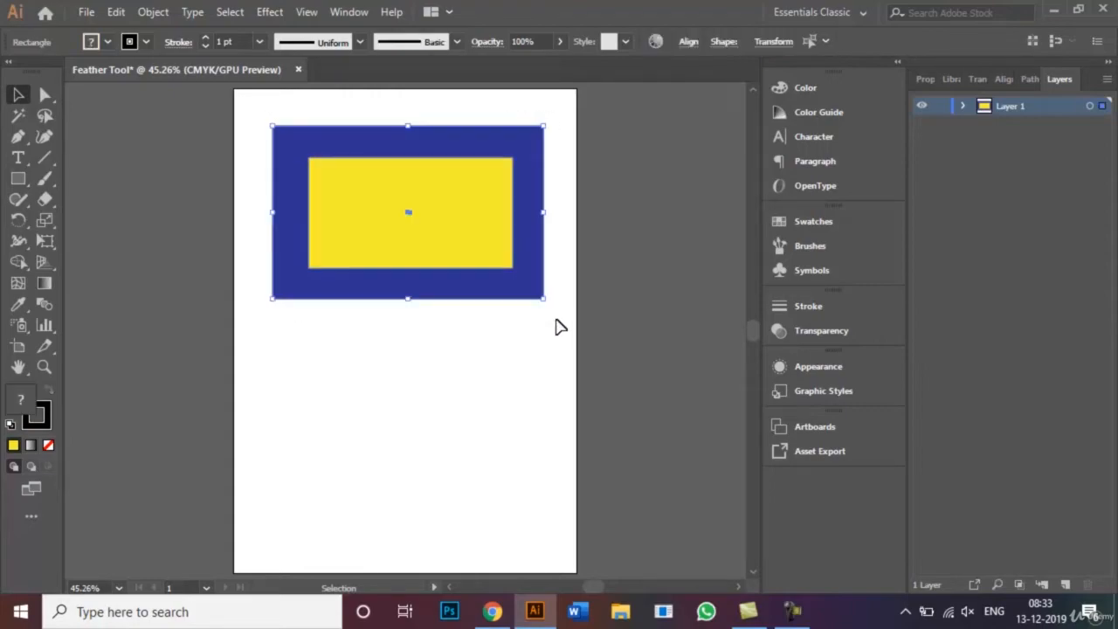
left_click(271, 14)
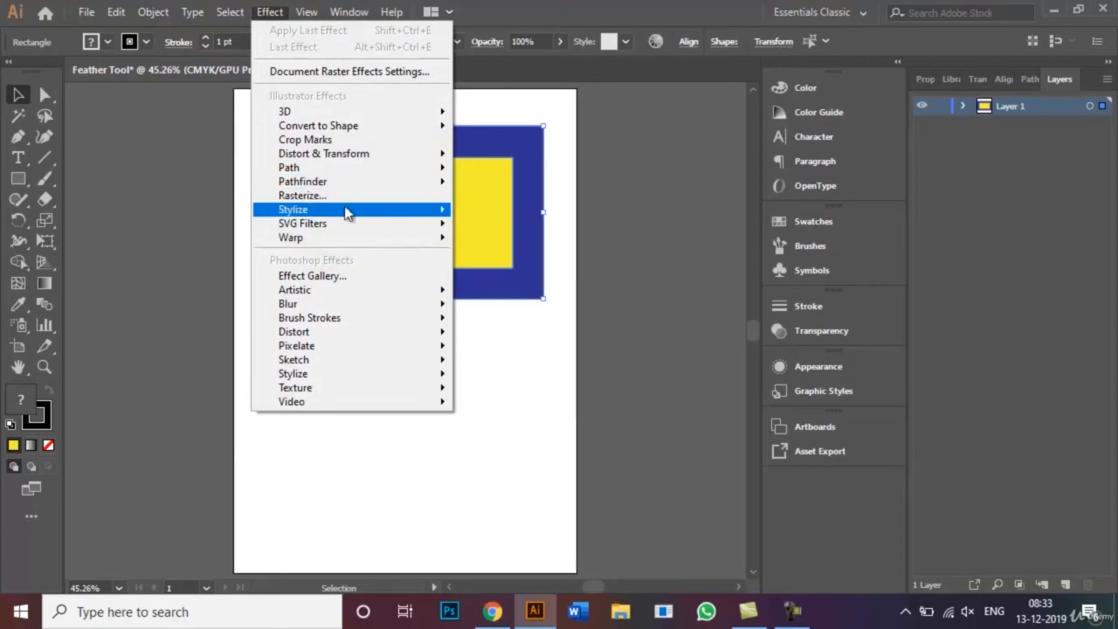
mouse_move(349, 212)
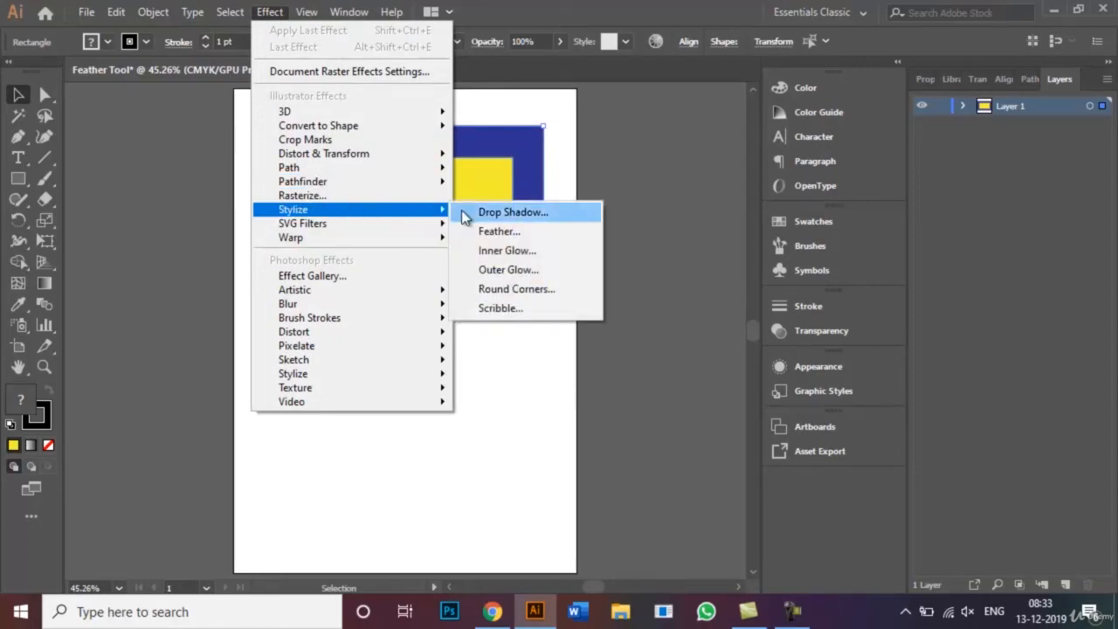
left_click(505, 233)
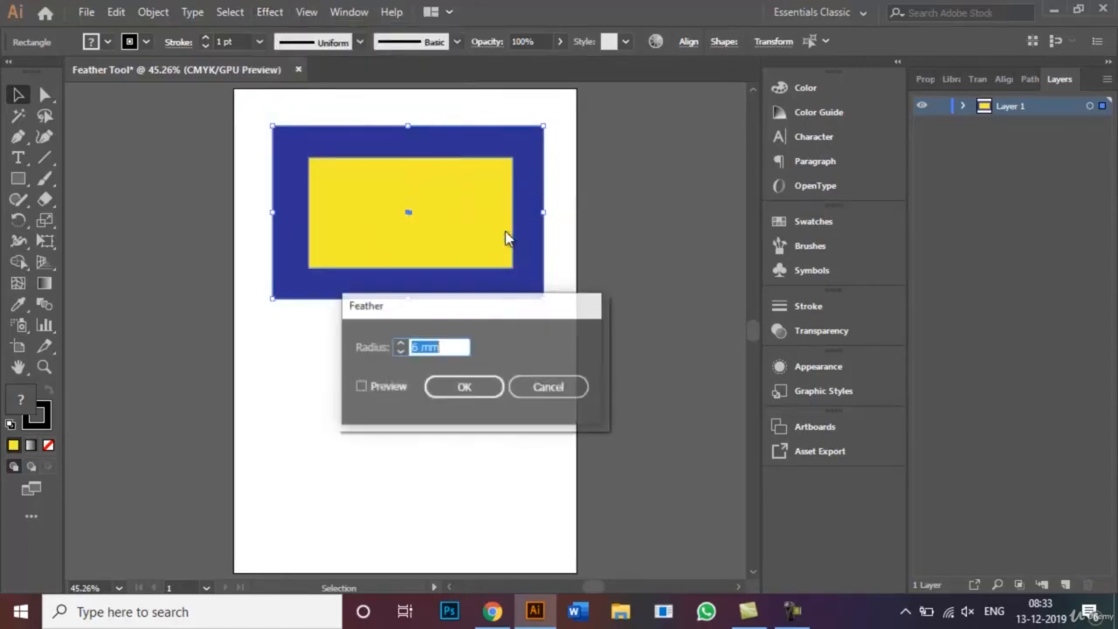
left_click_drag(512, 304, 460, 323)
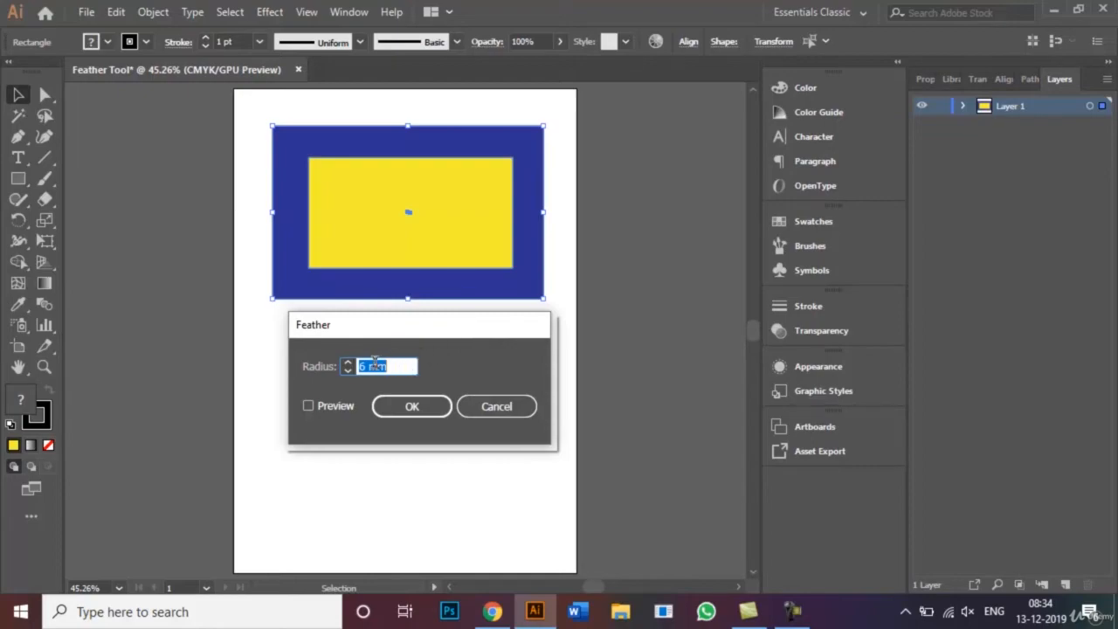
left_click(368, 366)
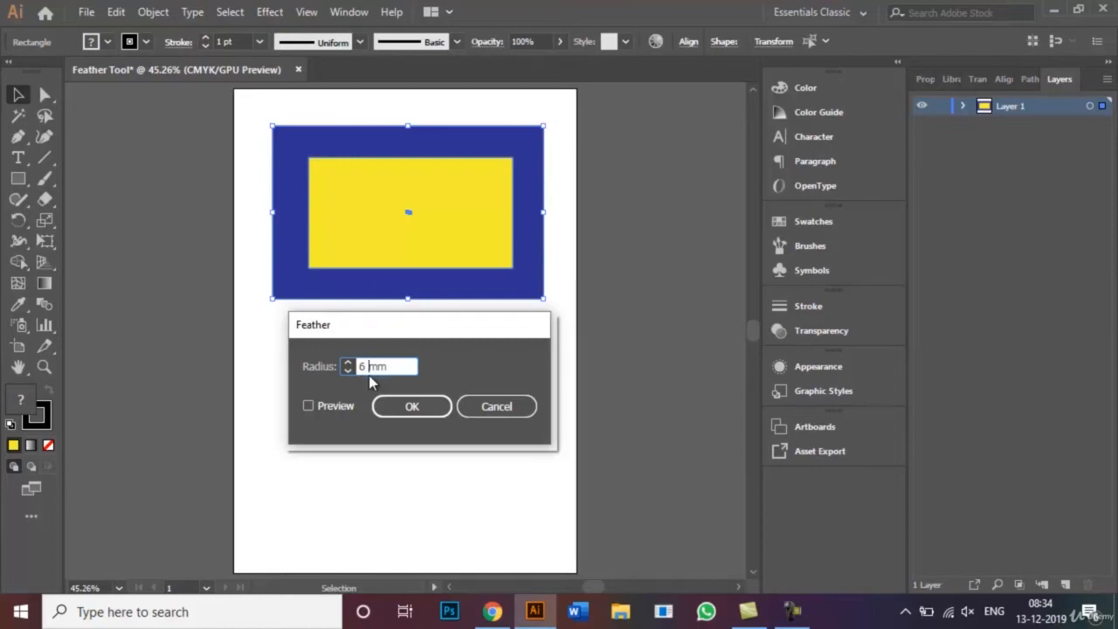
left_click(308, 407)
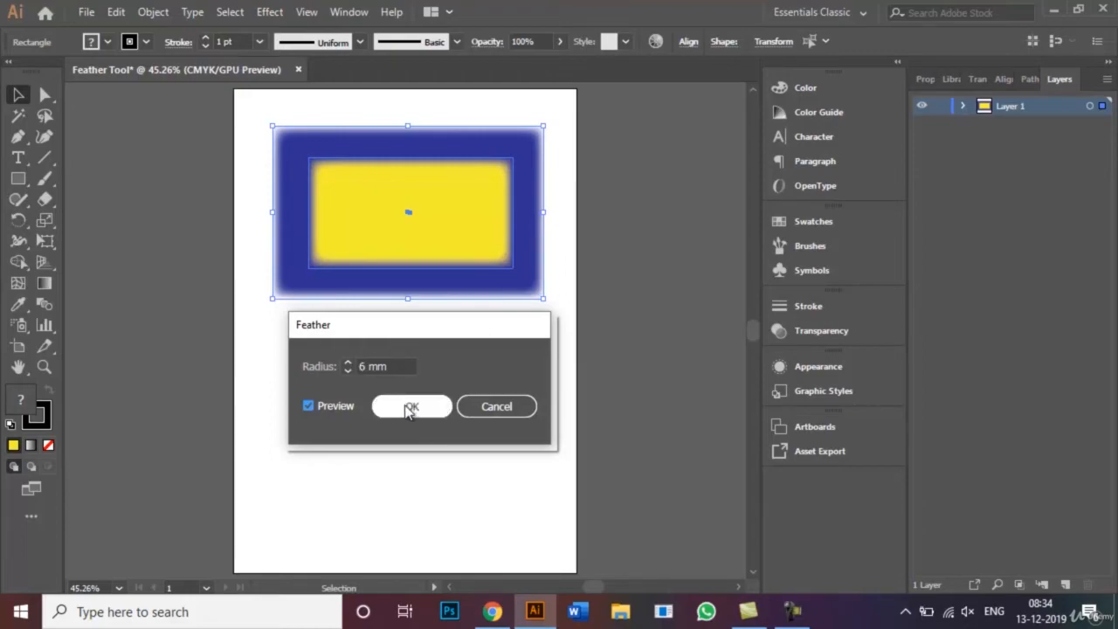
left_click(410, 409)
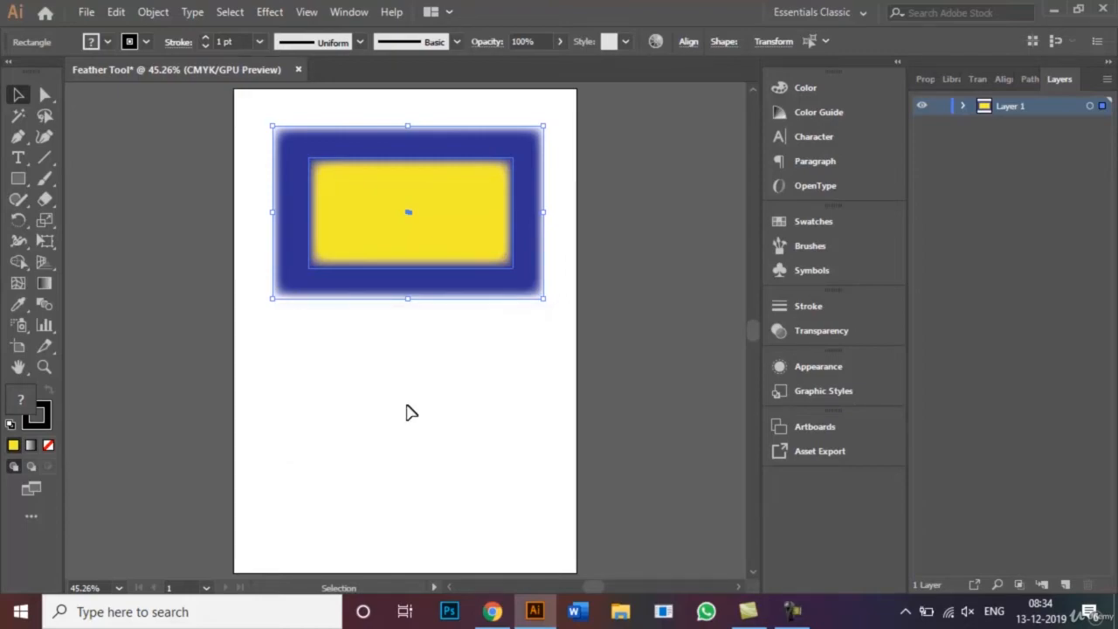
left_click(233, 182)
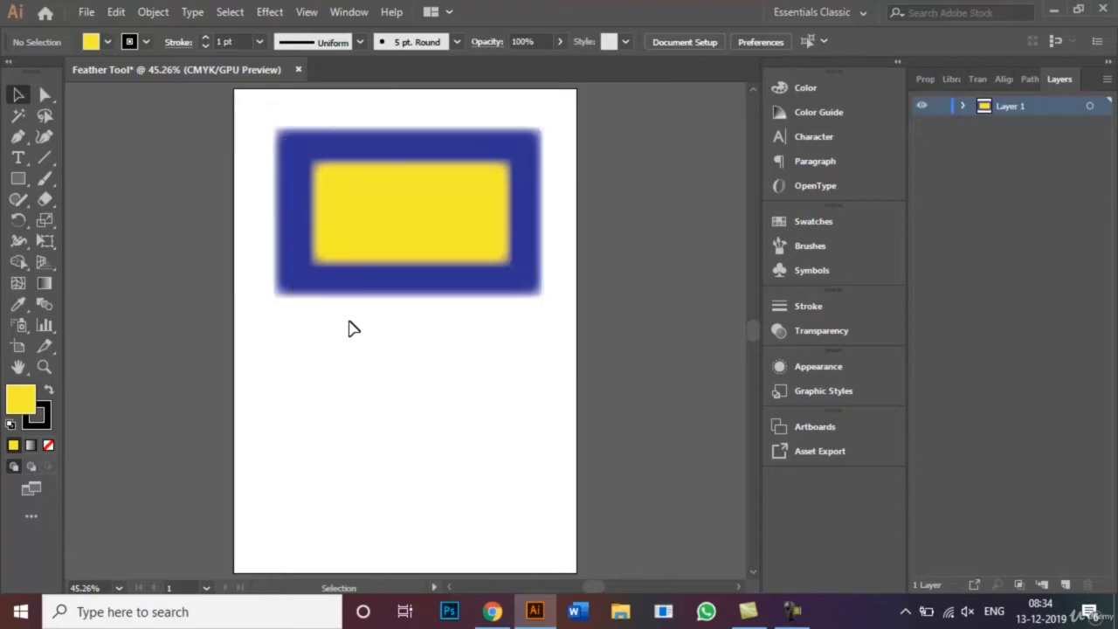
- Open Buddha.jpg from the Photos for Wix portfolio folder inside Graphic Designing Course on the Desktop
left_click(85, 12)
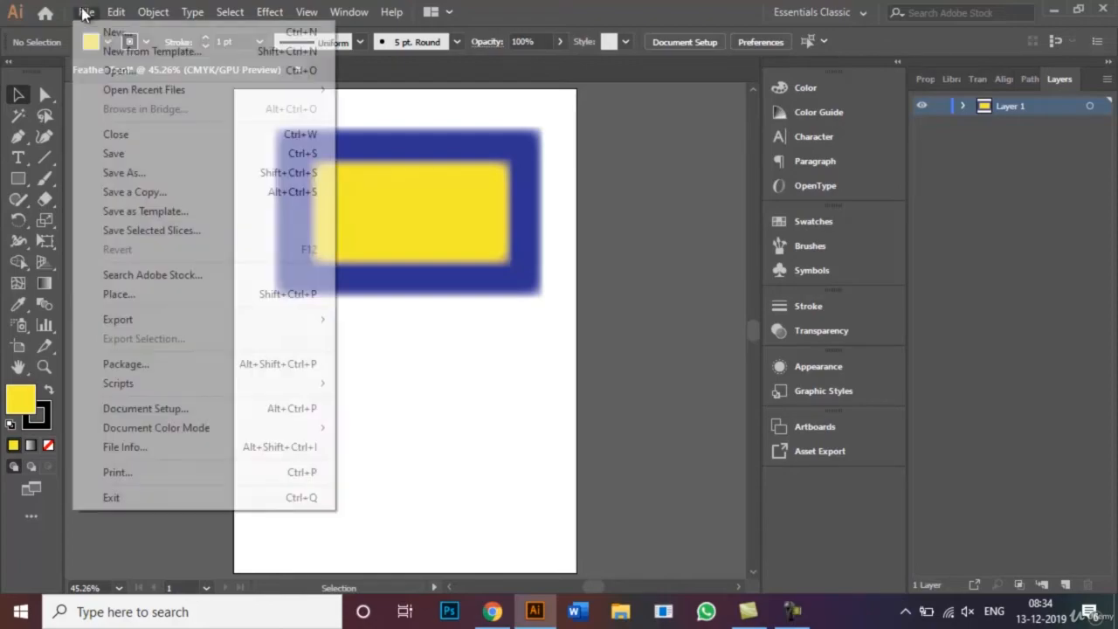
left_click(140, 75)
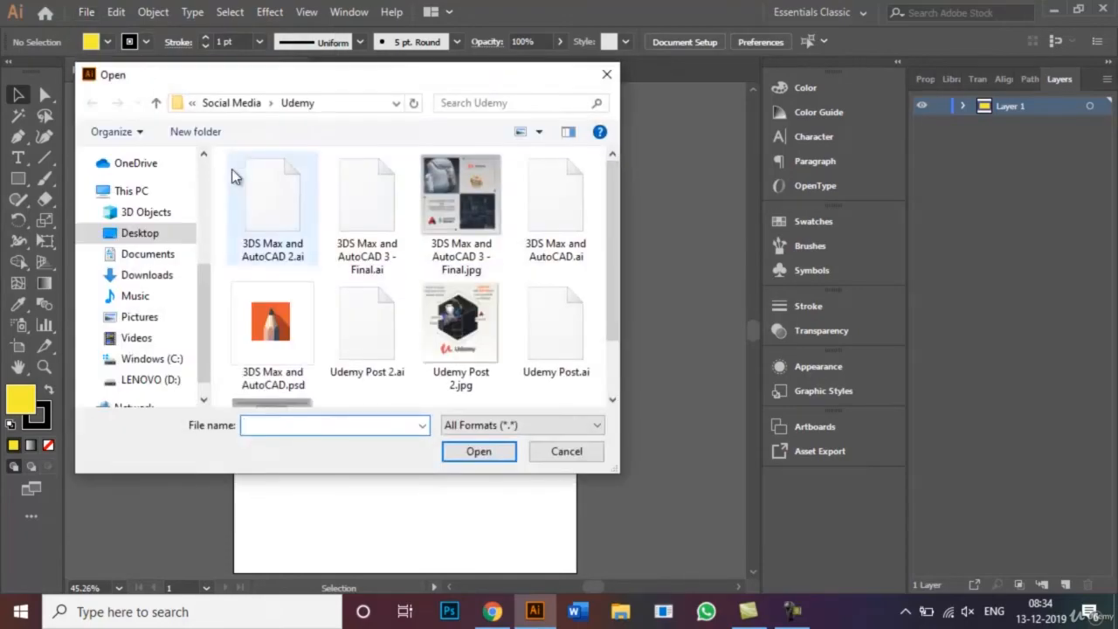
scroll(201, 290, "up", 4)
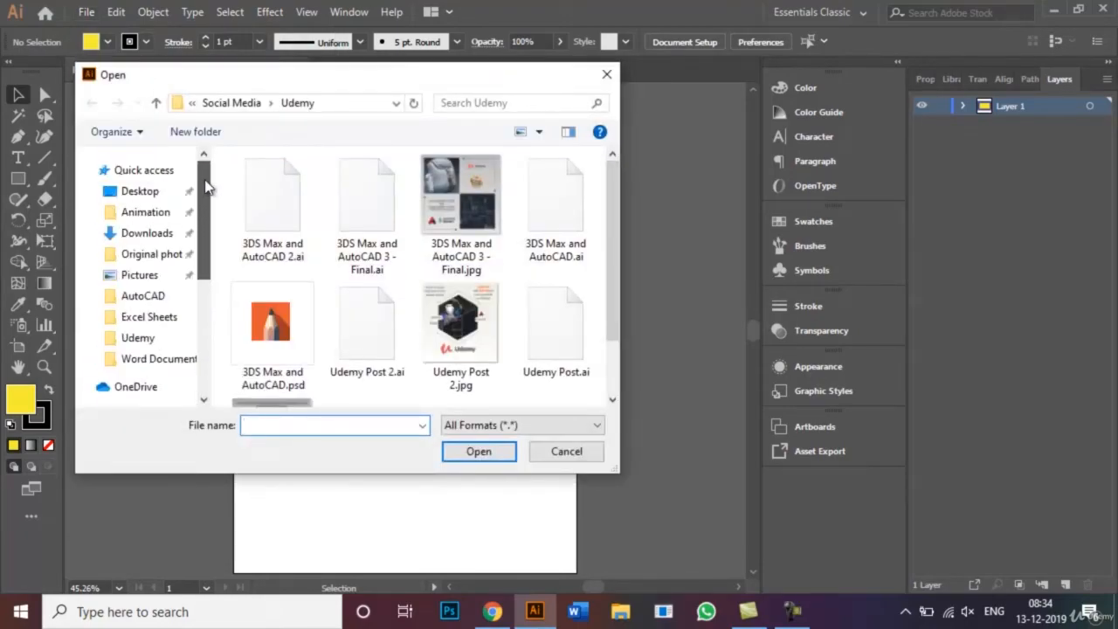
left_click(145, 191)
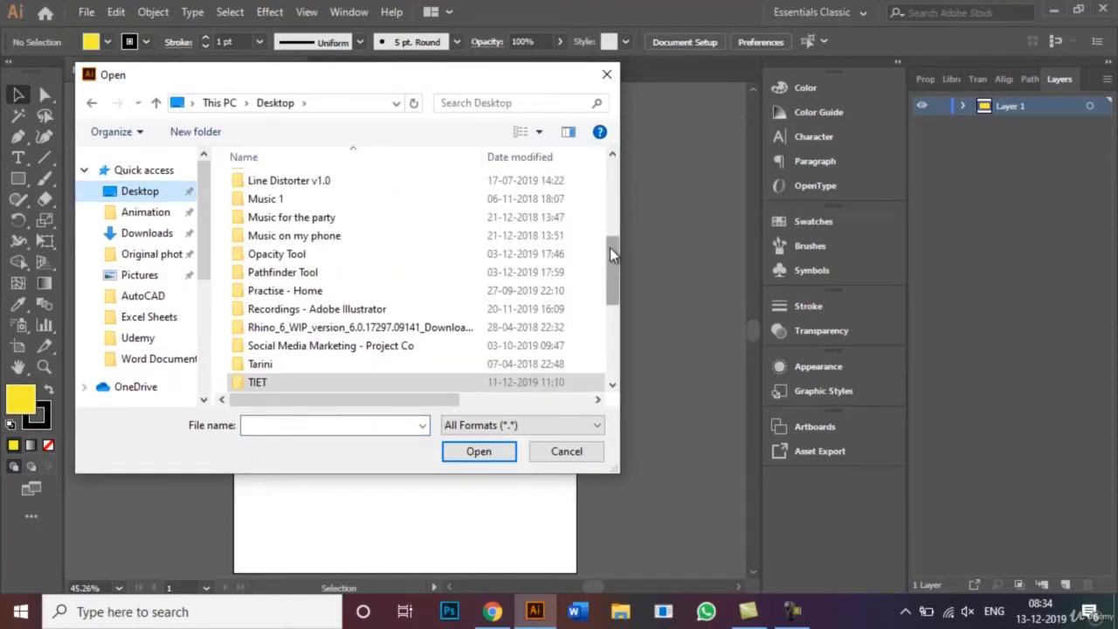
left_click_drag(609, 247, 611, 179)
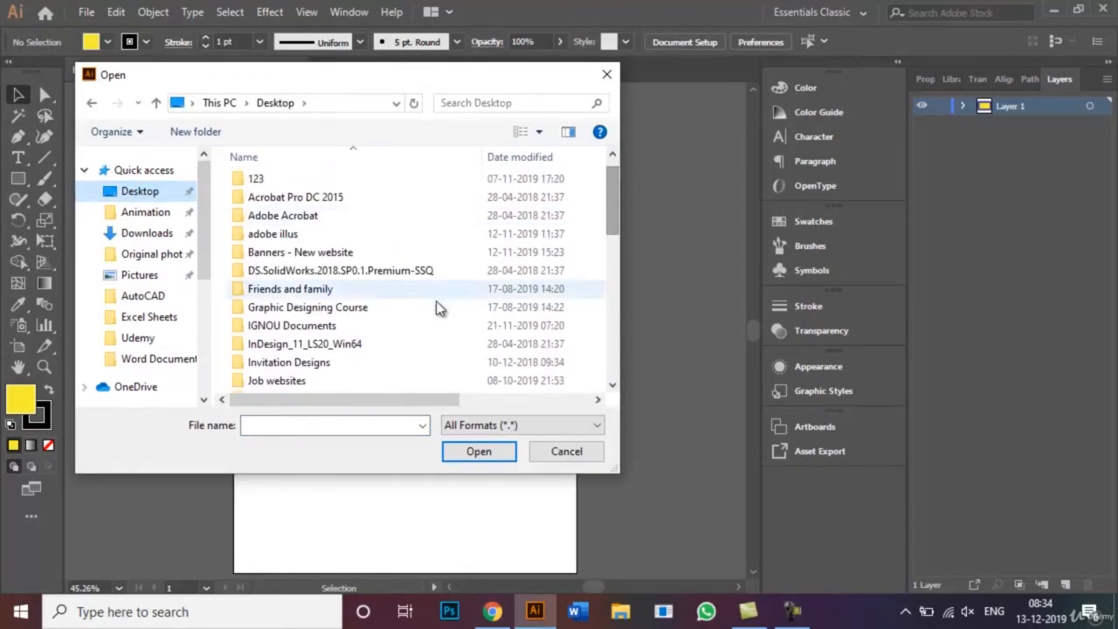
left_click(372, 308)
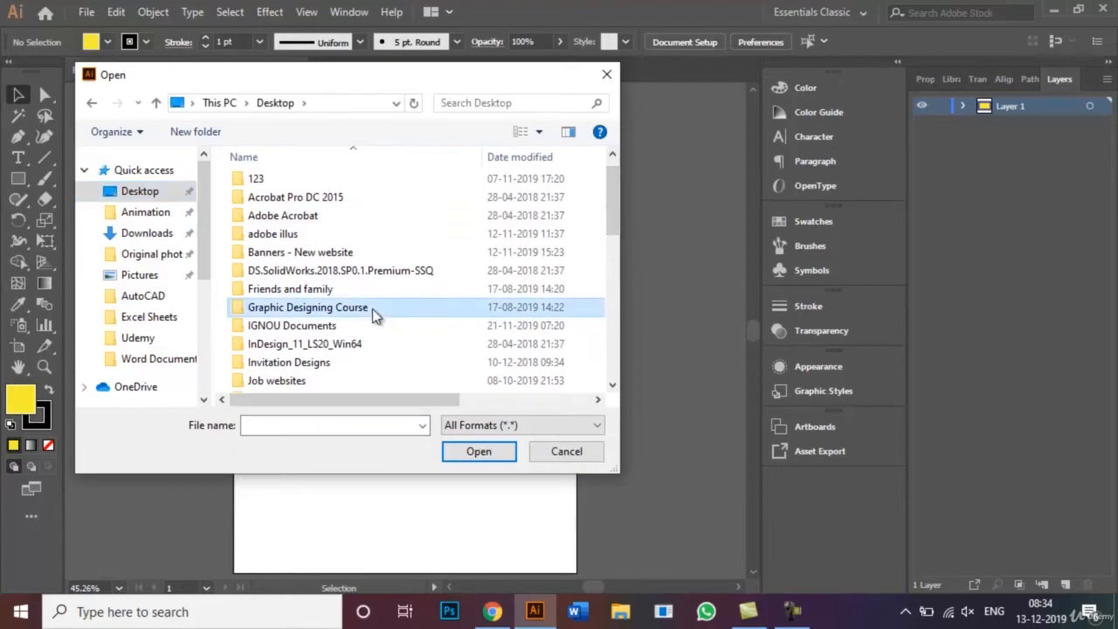
double_click(372, 309)
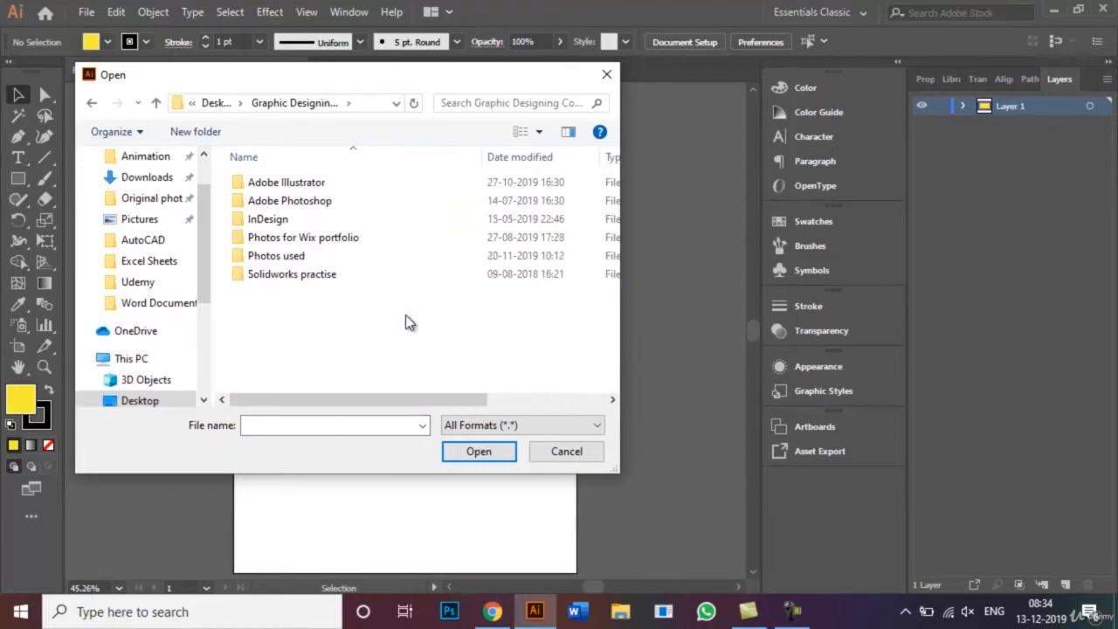
left_click(318, 244)
double_click(318, 244)
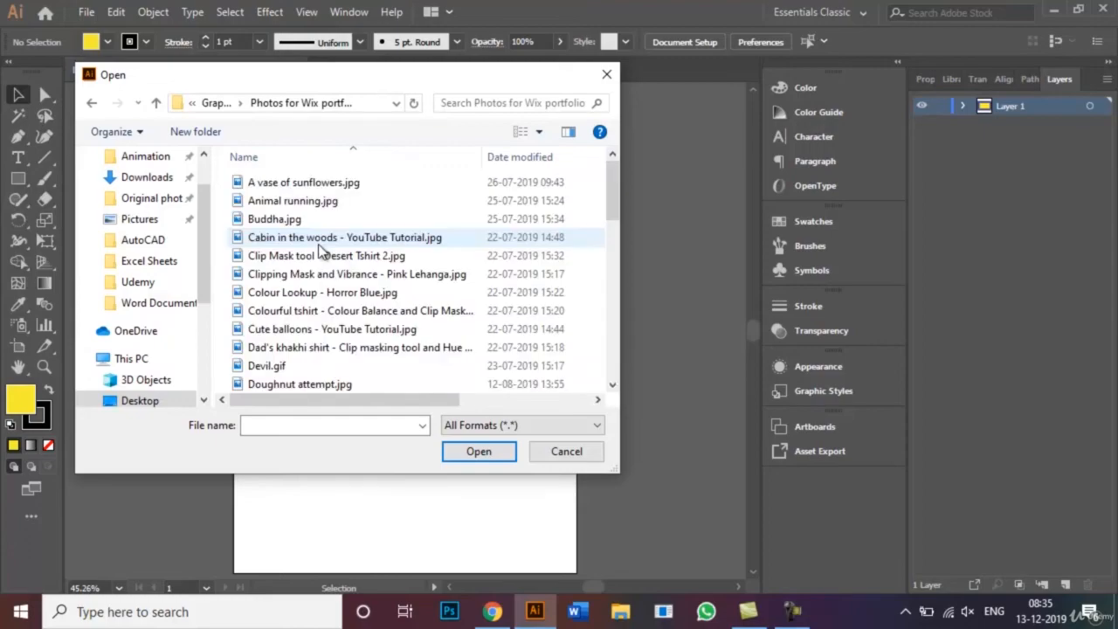
left_click(343, 221)
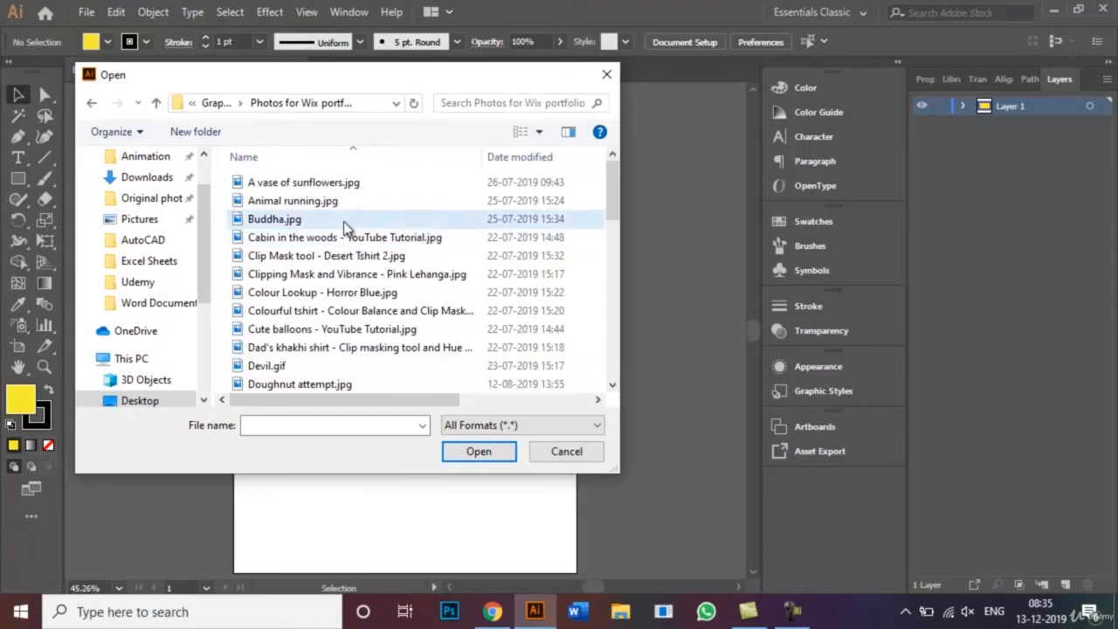
left_click(479, 451)
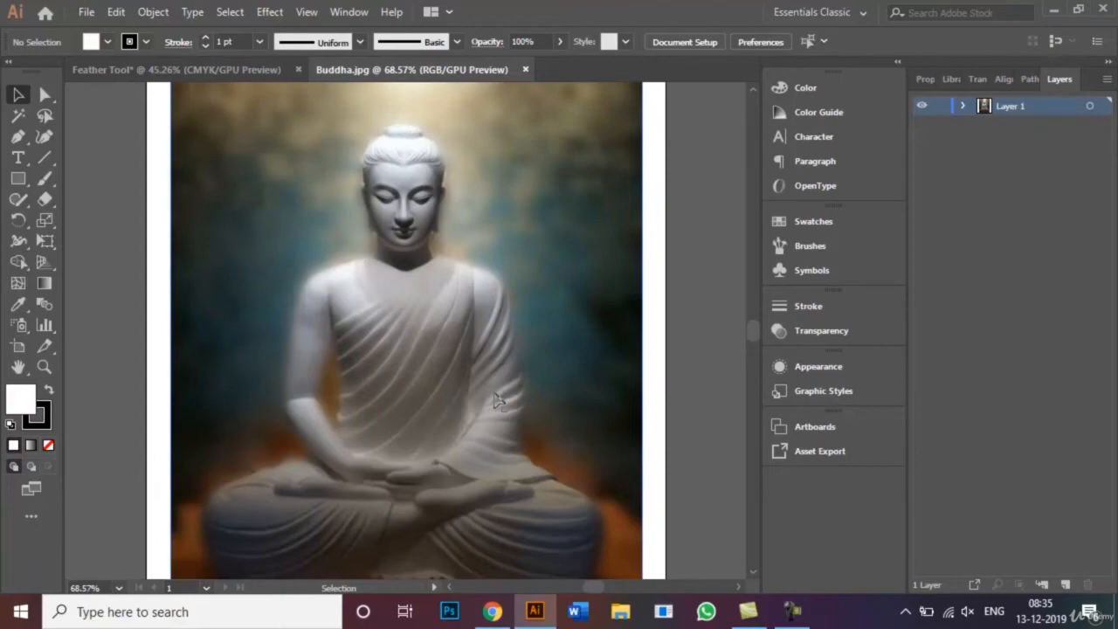
- Move the Buddha photo into the Feather Tool document and scale it down proportionally to fit centred below the blue rectangle
key("ctrl+0")
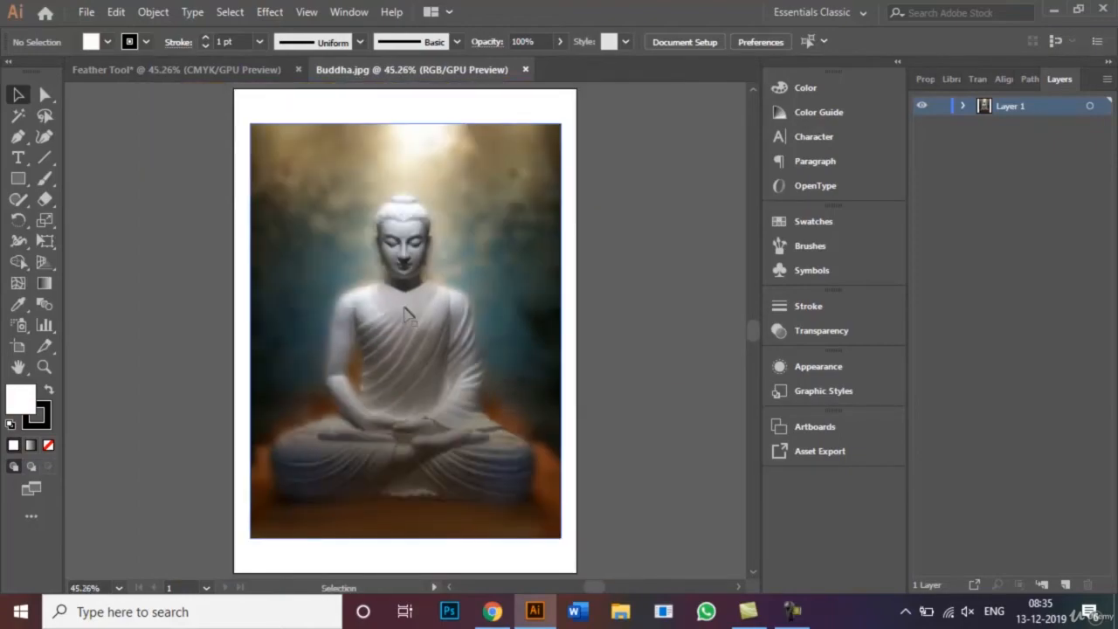
mouse_move(407, 319)
left_mouse_down()
mouse_move(255, 105)
mouse_move(247, 73)
mouse_move(383, 412)
mouse_move(402, 365)
left_mouse_up()
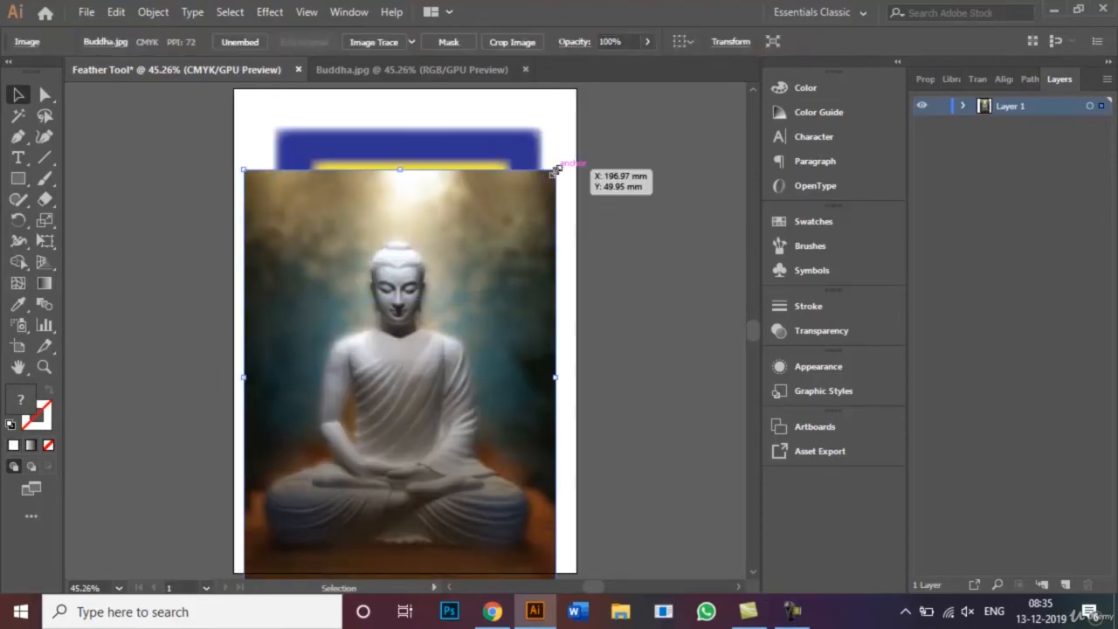
key("shift")
left_click_drag(556, 169, 504, 238)
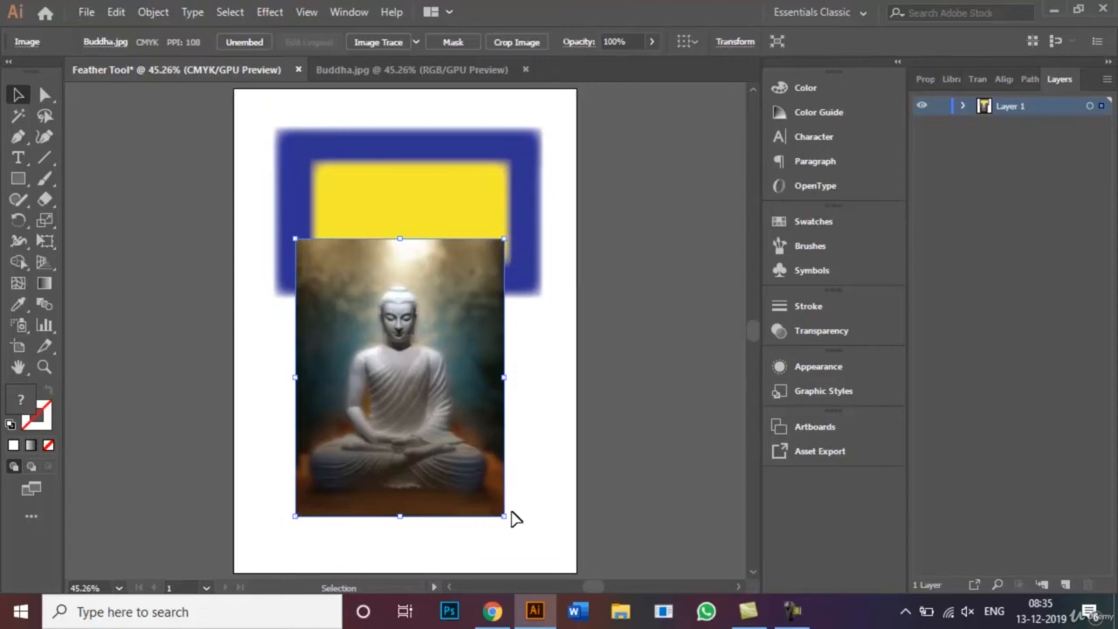
left_click_drag(507, 517, 481, 489)
left_click_drag(403, 426, 398, 453)
left_click(518, 439)
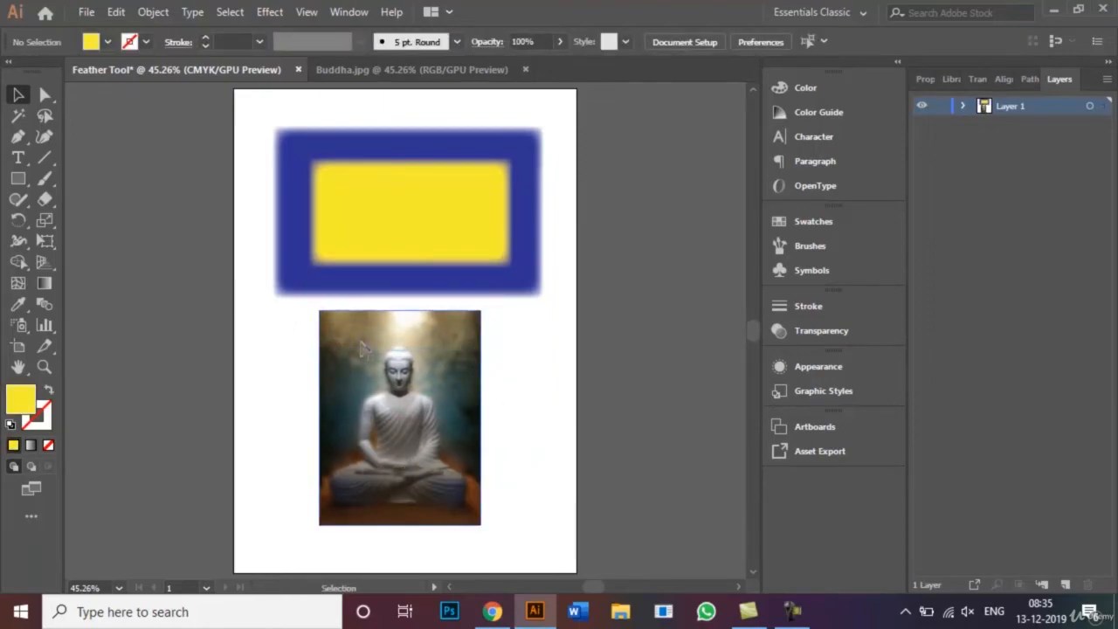
- Apply the Stylize Feather effect with a 3 mm radius to the Buddha photo, with preview on, and close the Buddha.jpg document
left_click(434, 353)
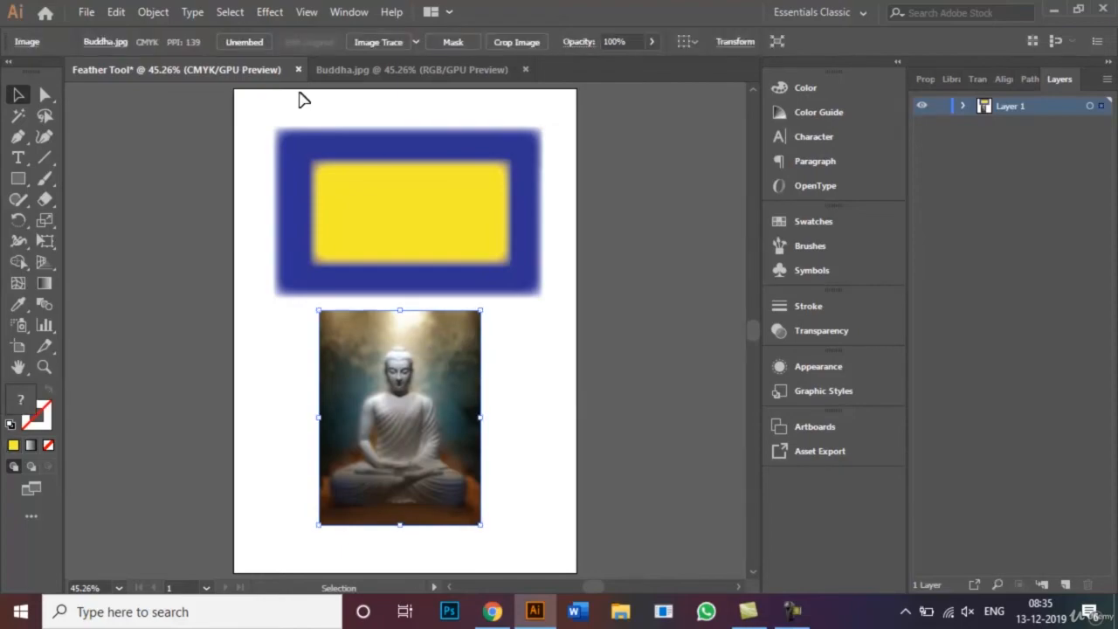
left_click(268, 11)
mouse_move(382, 210)
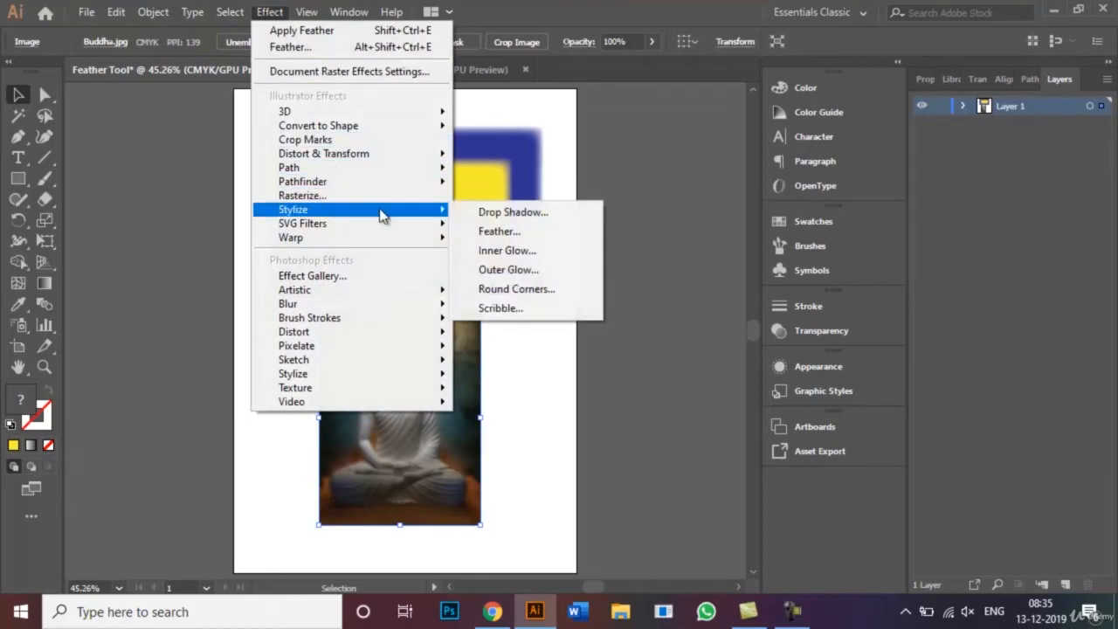
left_click(495, 233)
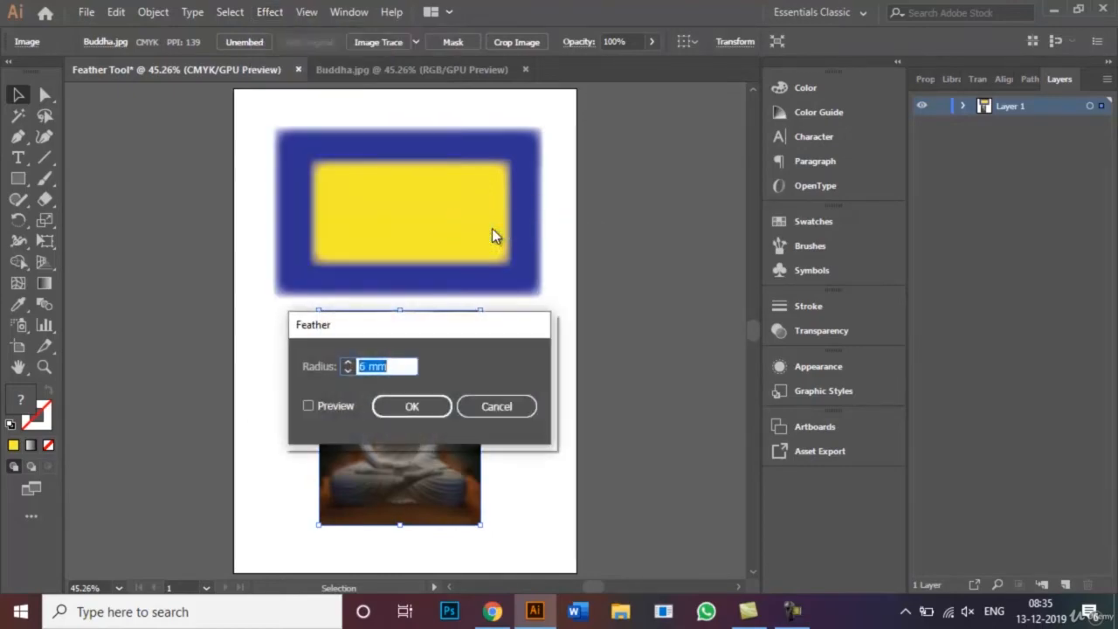
left_click_drag(478, 330, 688, 216)
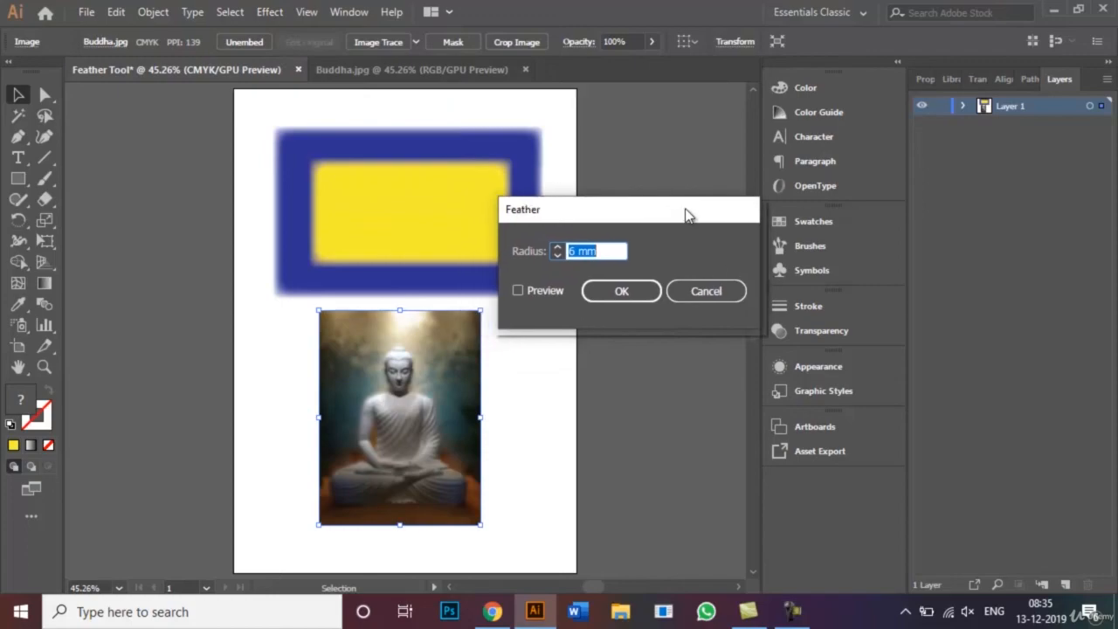
left_click(570, 251)
key("BackSpace")
type("3")
key("Tab")
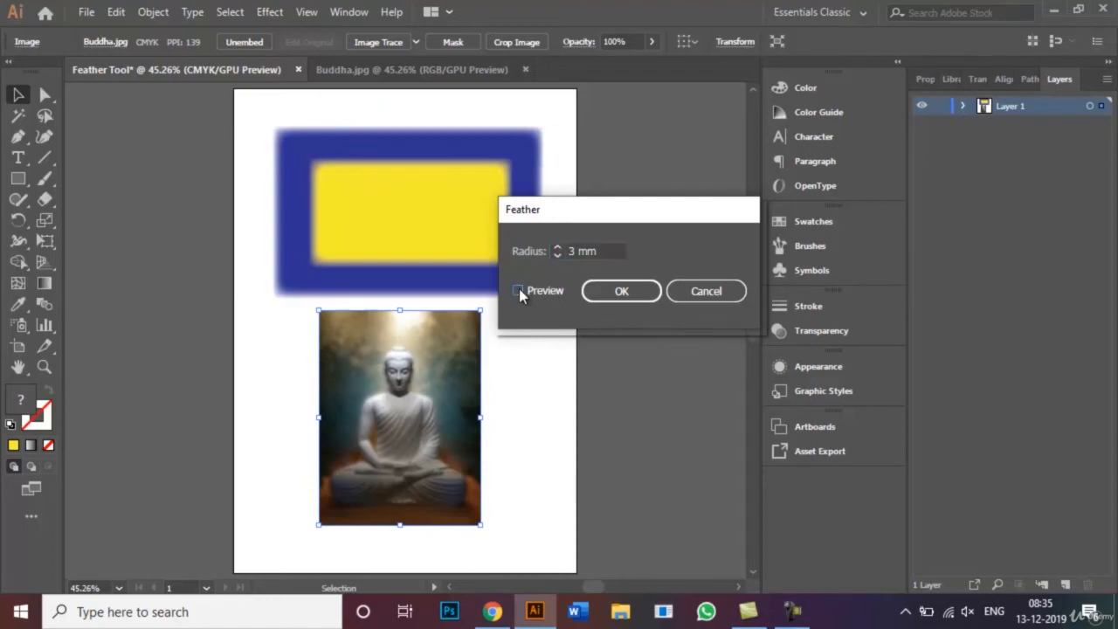
left_click(519, 290)
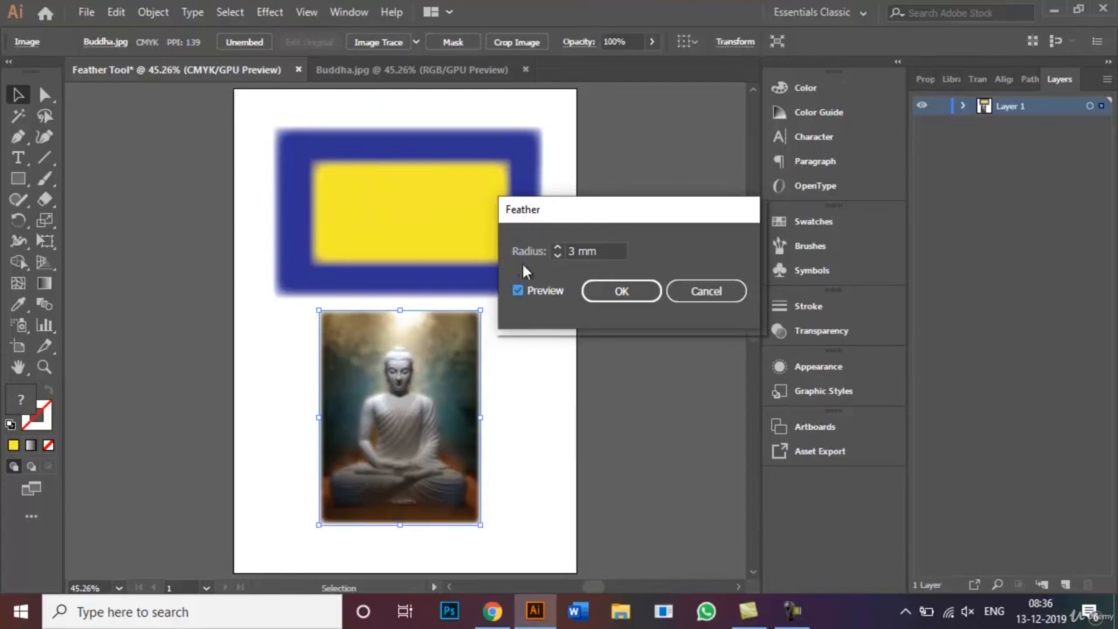
left_click(607, 292)
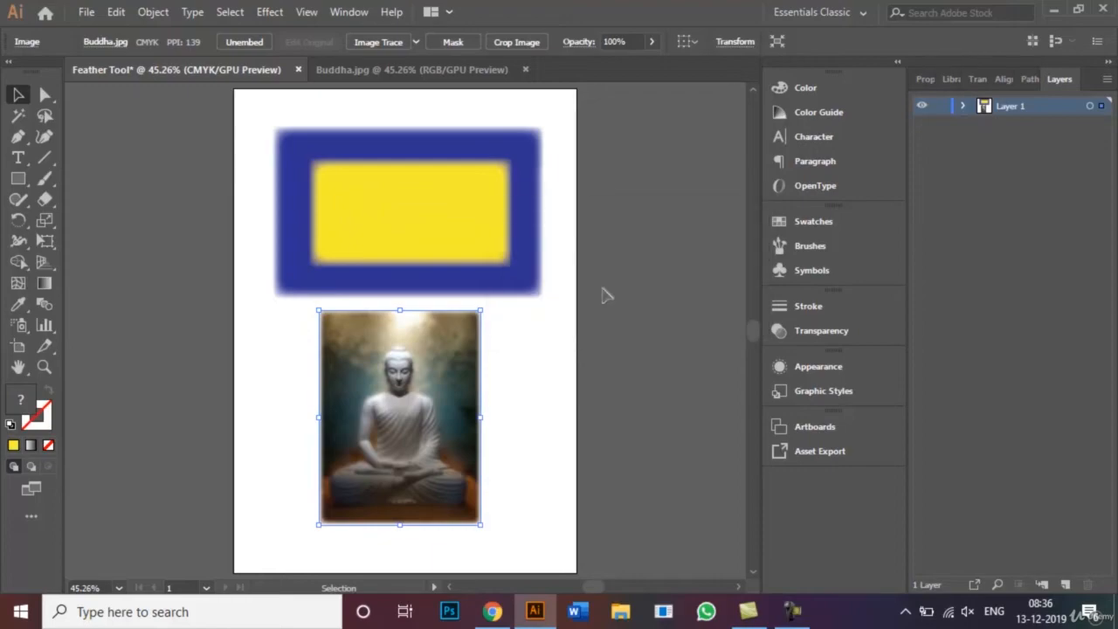
left_click(536, 356)
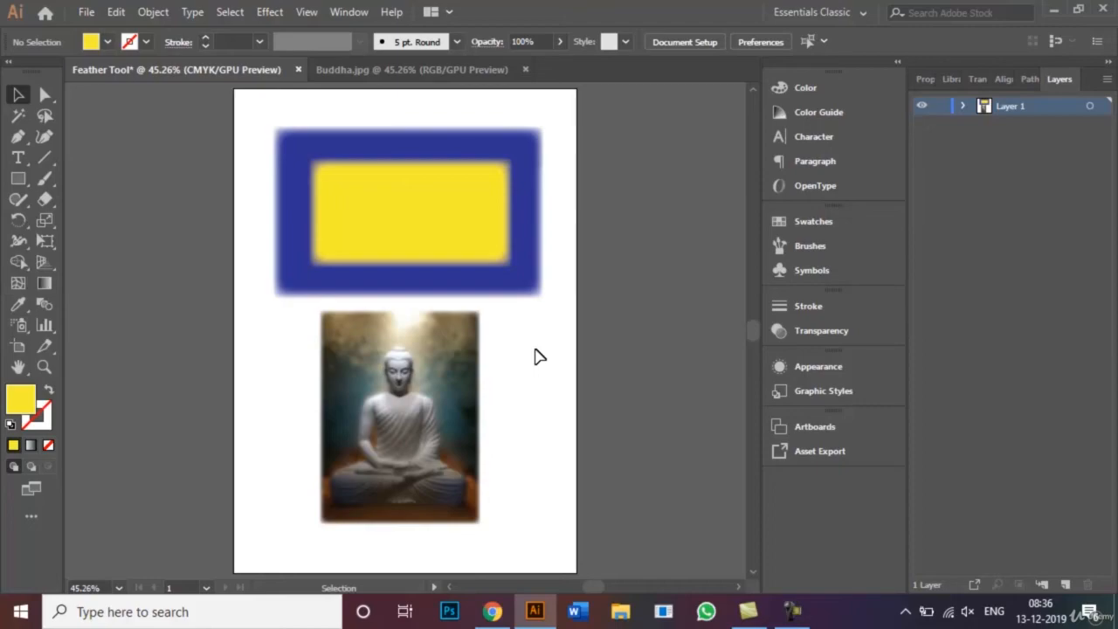
left_click(524, 70)
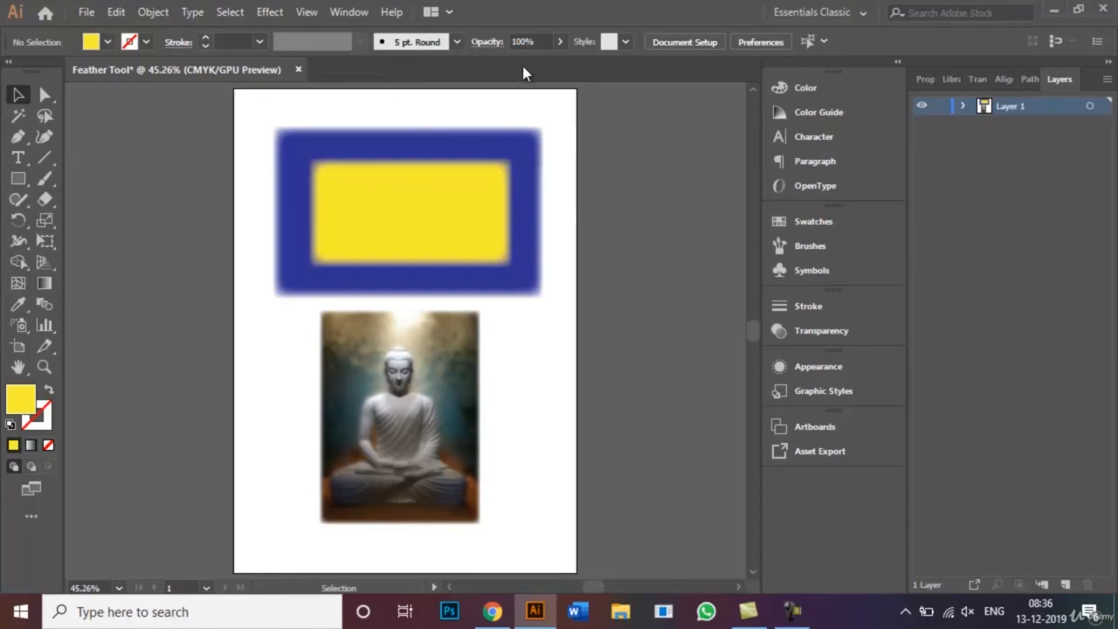
- Bring up the Save As options for the Feather Tool document in Adobe Illustrator format and dismiss them without saving
left_click(87, 12)
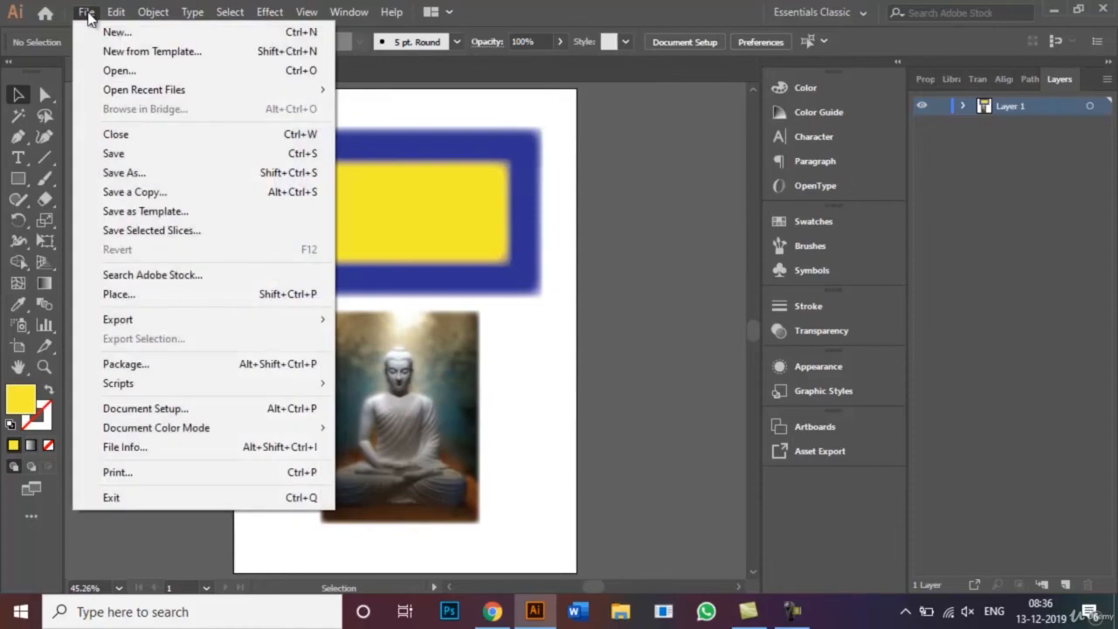
left_click(165, 177)
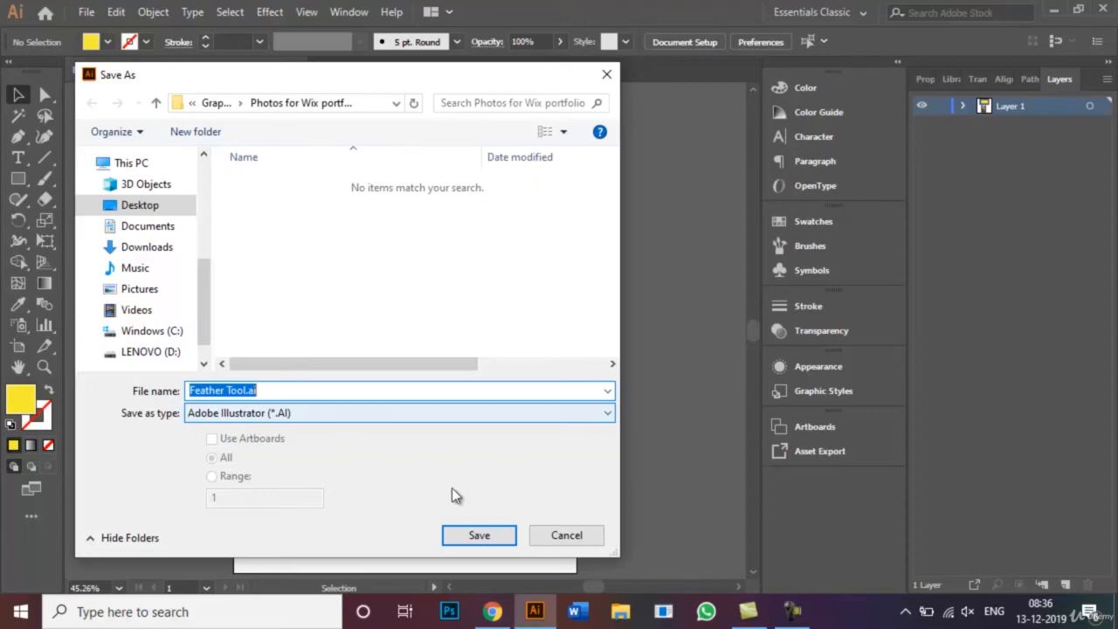
left_click(559, 535)
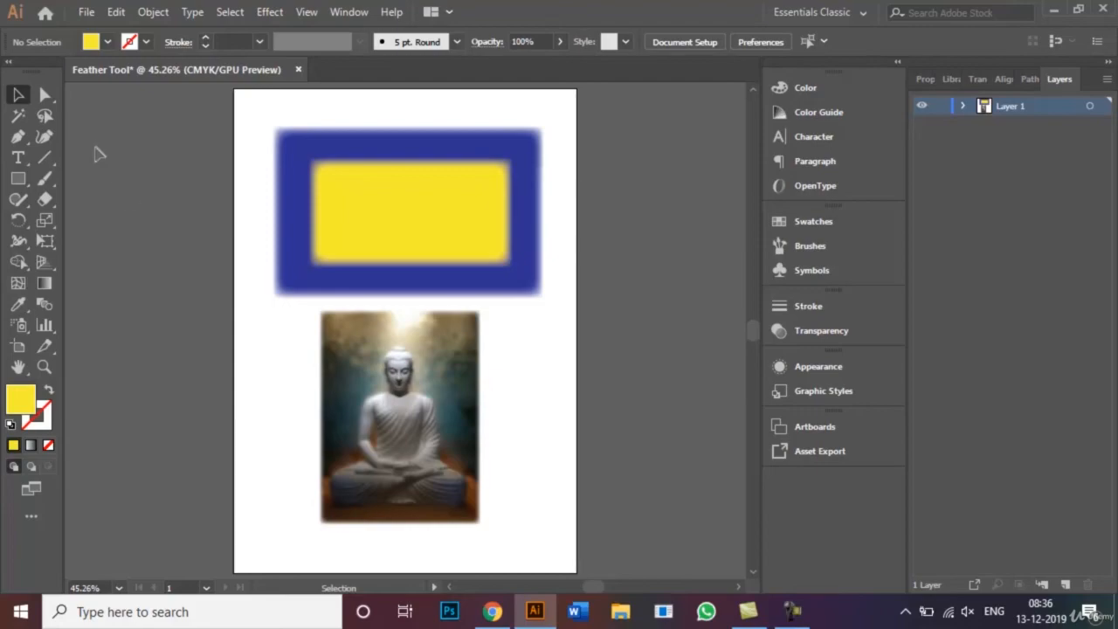
- Bring up the Export As options, choose JPEG as the file type for Feather Tool.jpg, and cancel the export
left_click(88, 12)
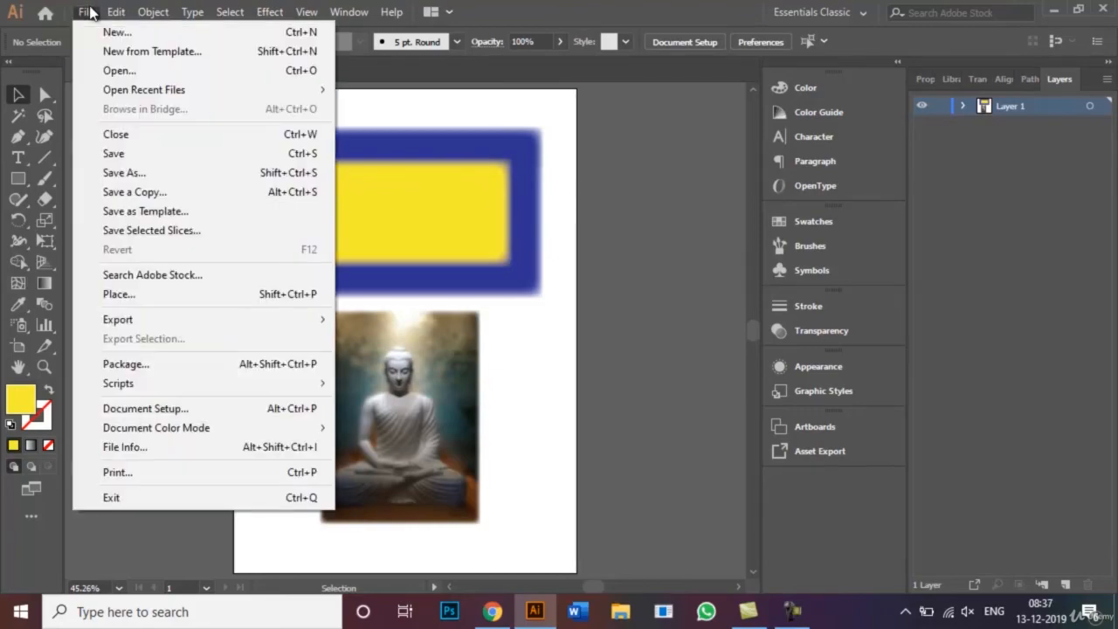
mouse_move(230, 320)
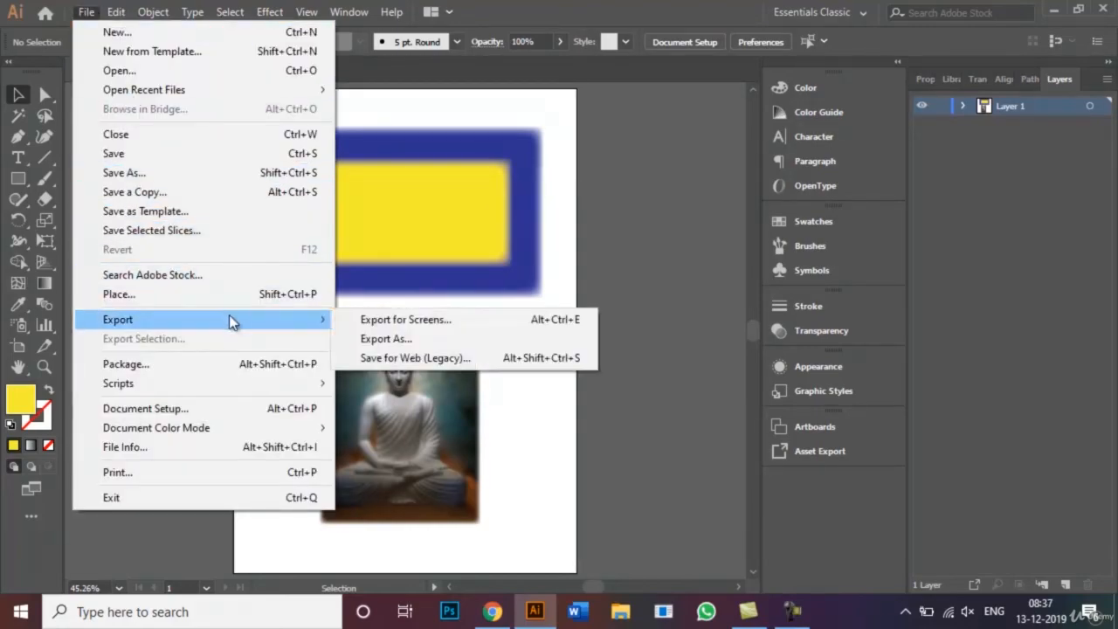
left_click(382, 336)
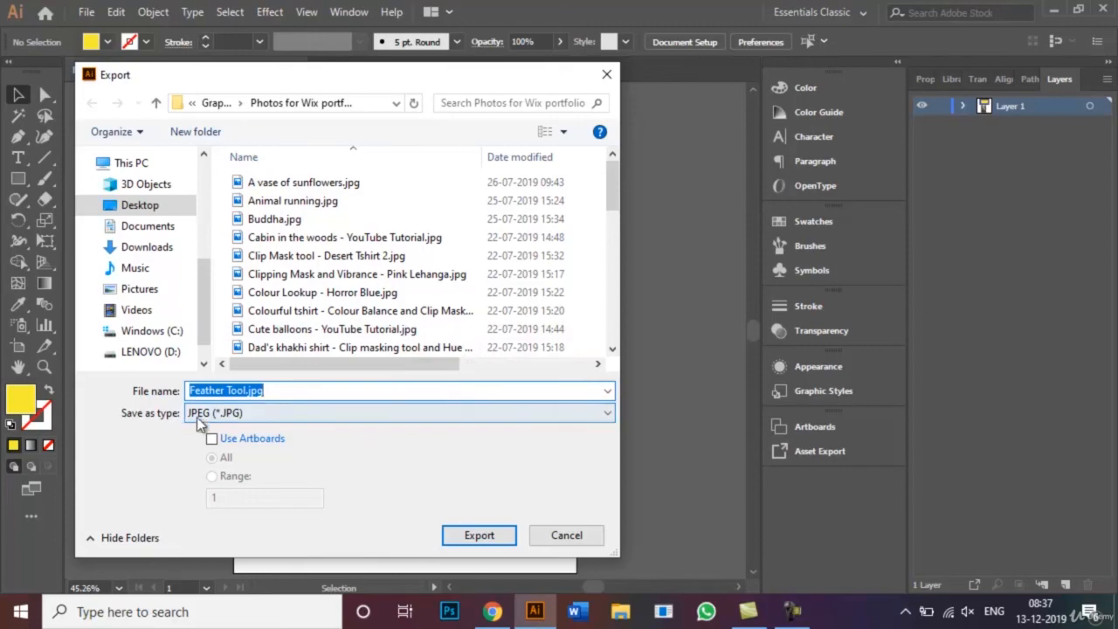
left_click(331, 413)
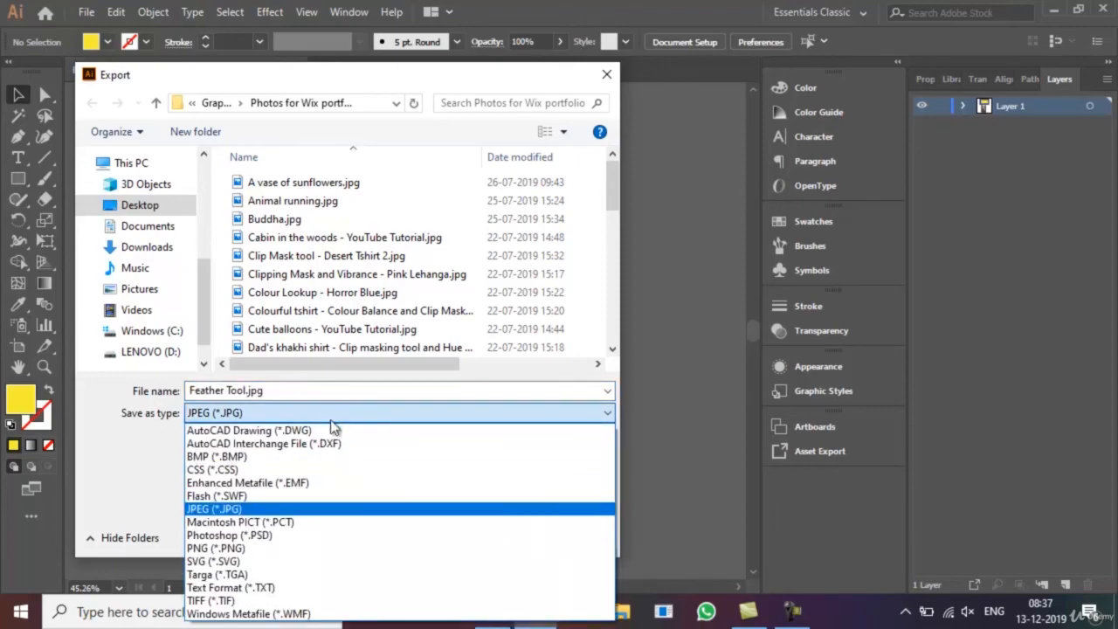
left_click(325, 511)
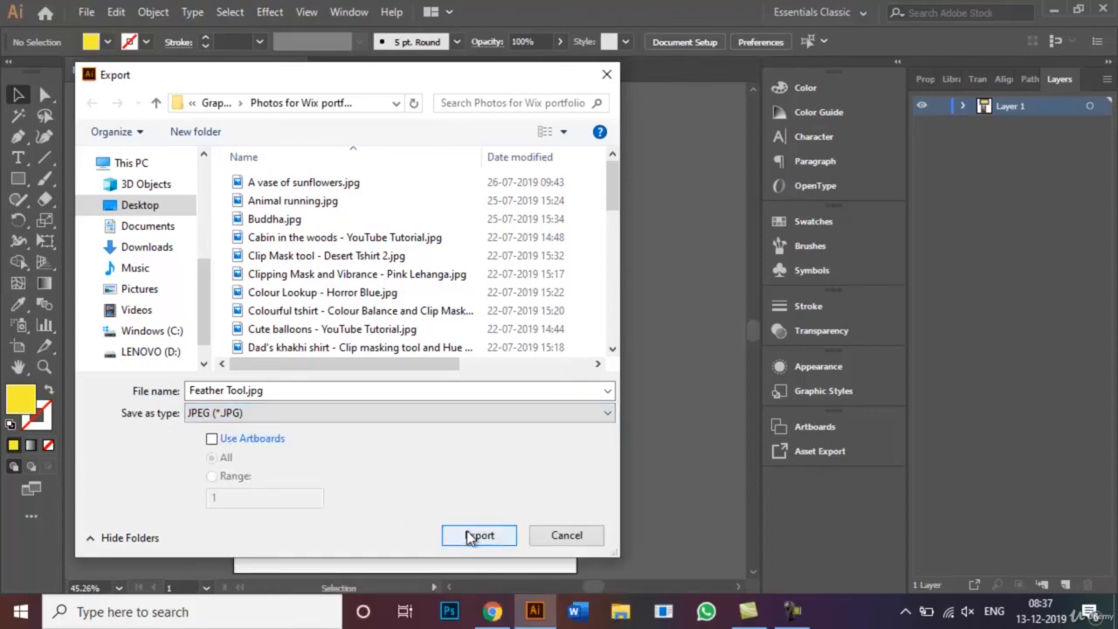
left_click(564, 536)
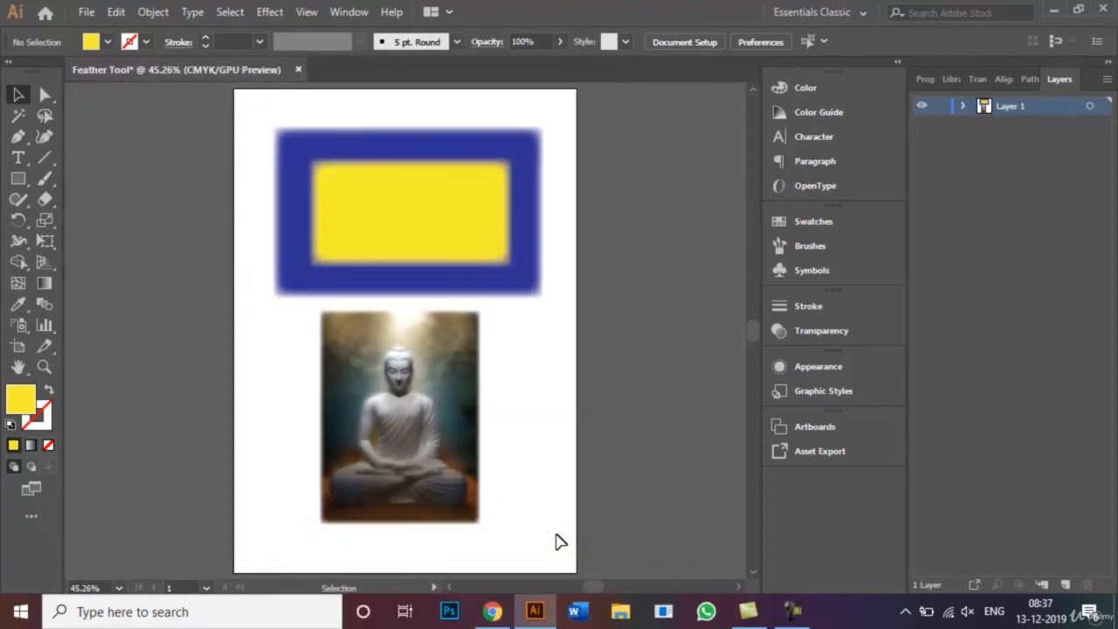